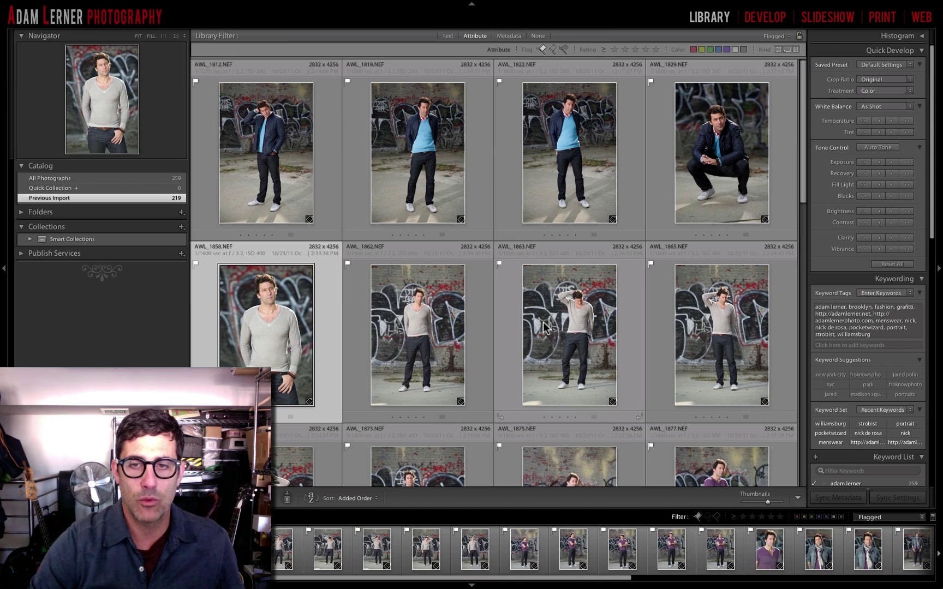
Look through the flagged photos of the previous import in the thumbnail grid to choose one for editing.
scroll(543, 322, down, 5)
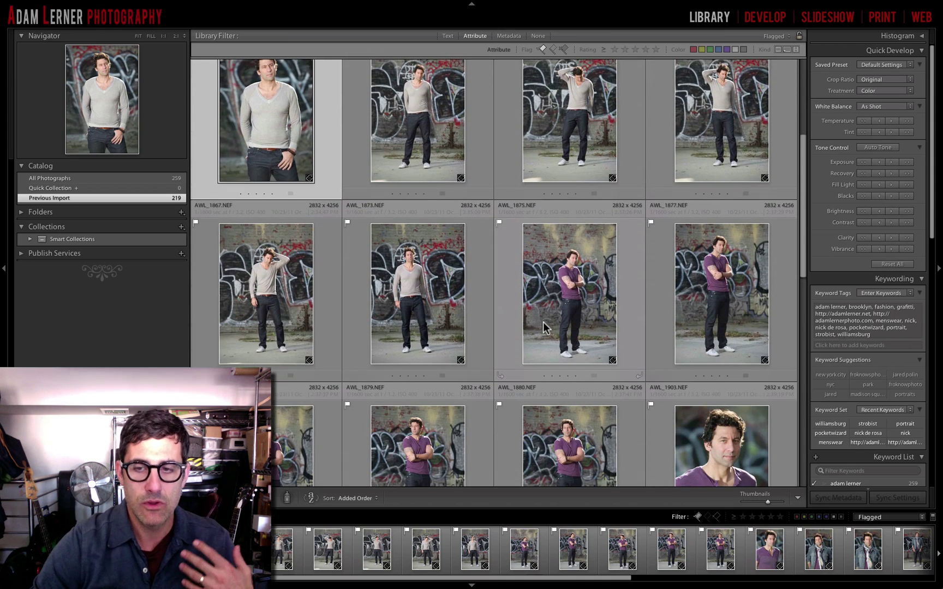
scroll(543, 326, down, 1)
scroll(543, 326, down, 12)
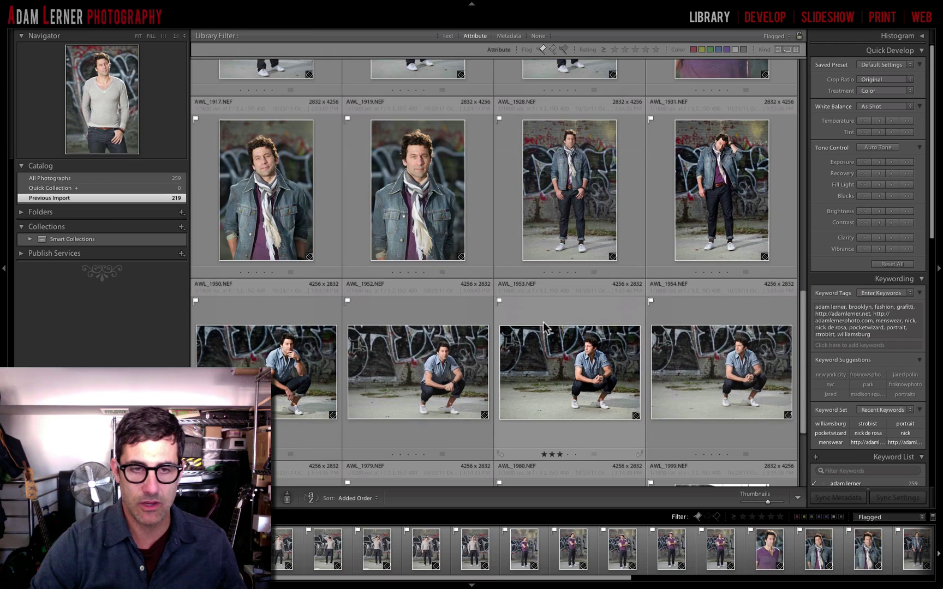
scroll(543, 325, down, 3)
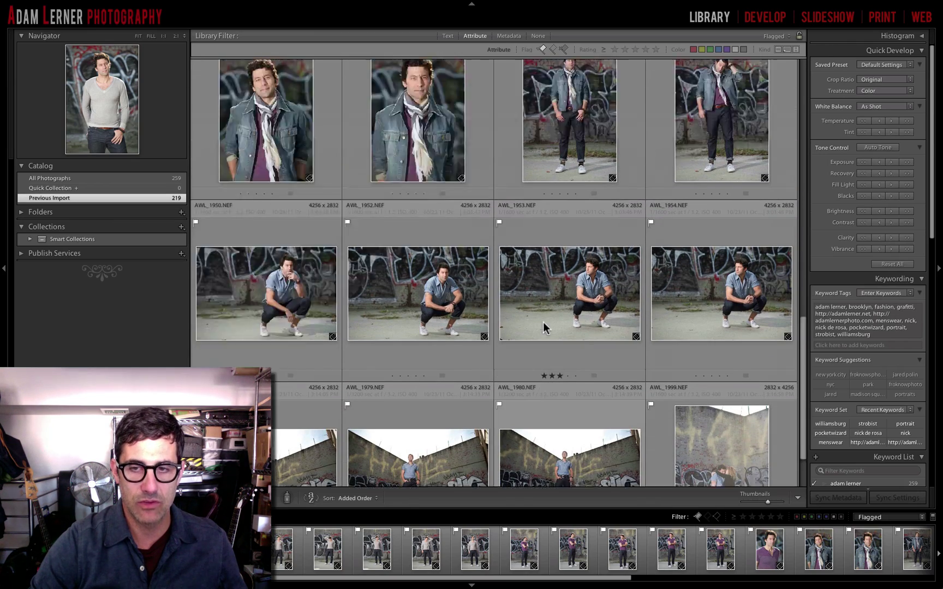
scroll(543, 322, up, 20)
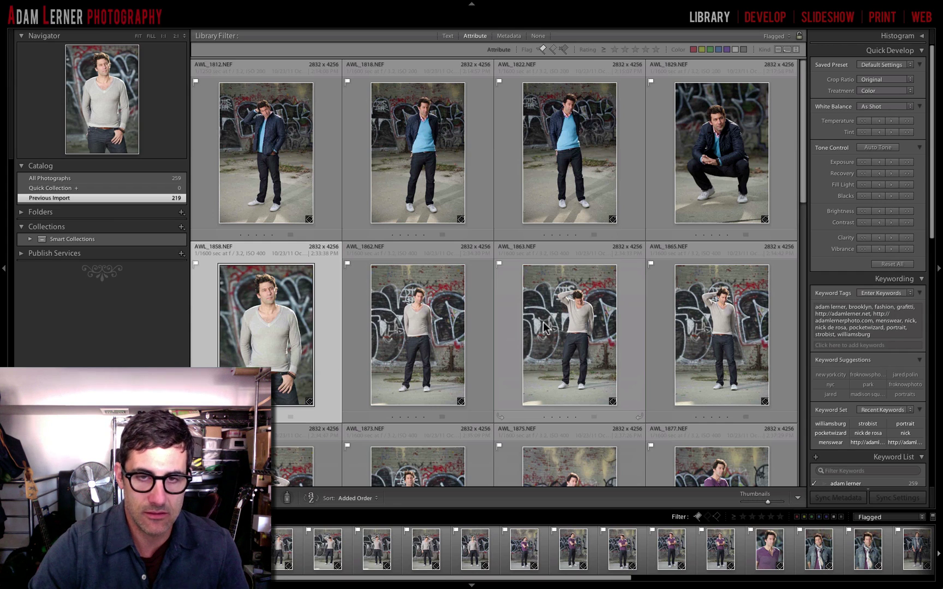
scroll(573, 312, down, 3)
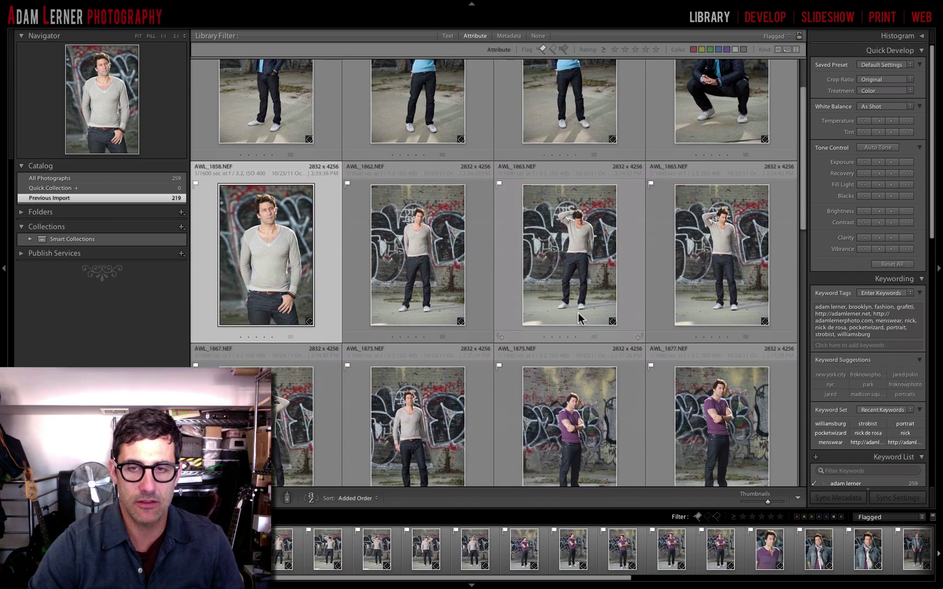
scroll(577, 312, up, 3)
scroll(517, 275, down, 20)
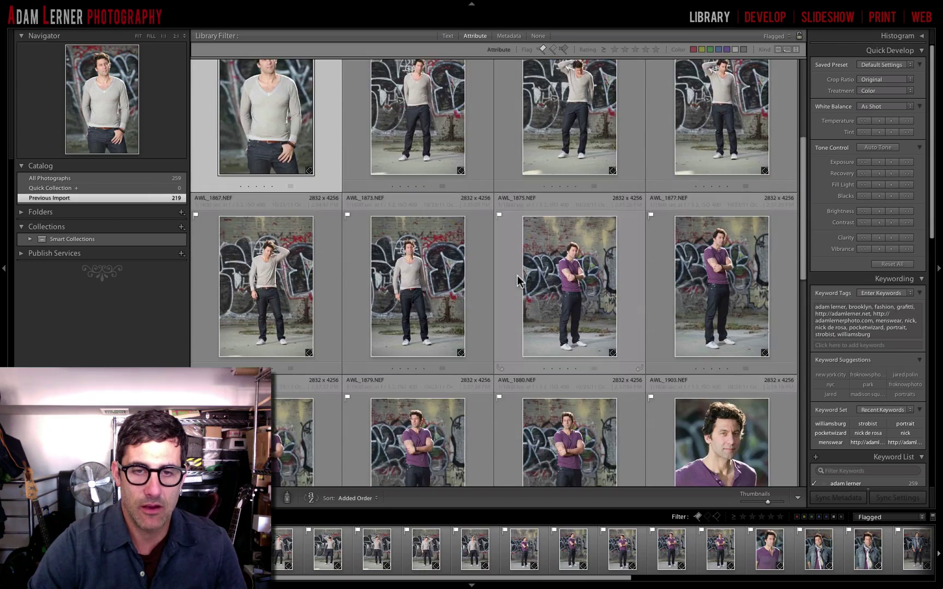
scroll(518, 275, up, 15)
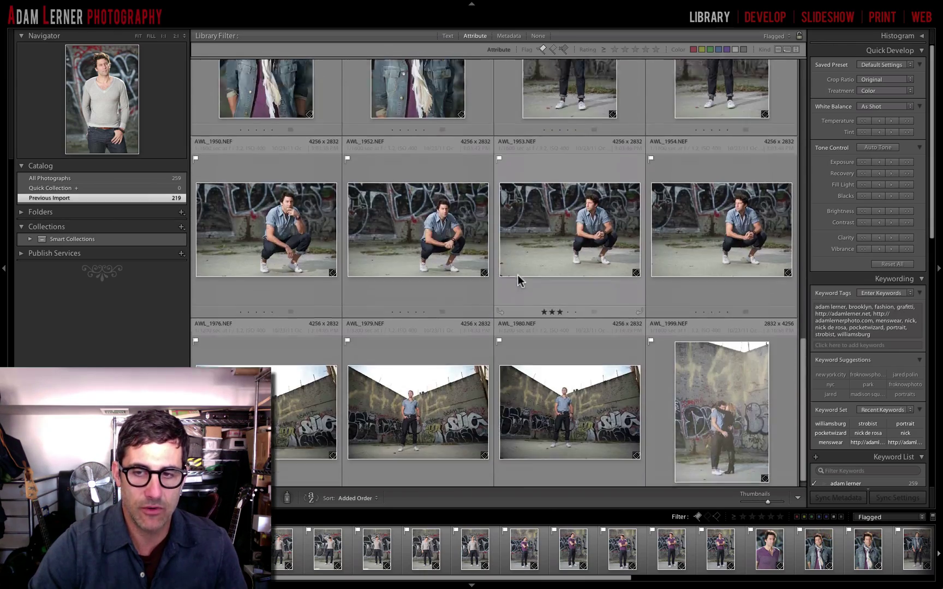
scroll(518, 275, down, 10)
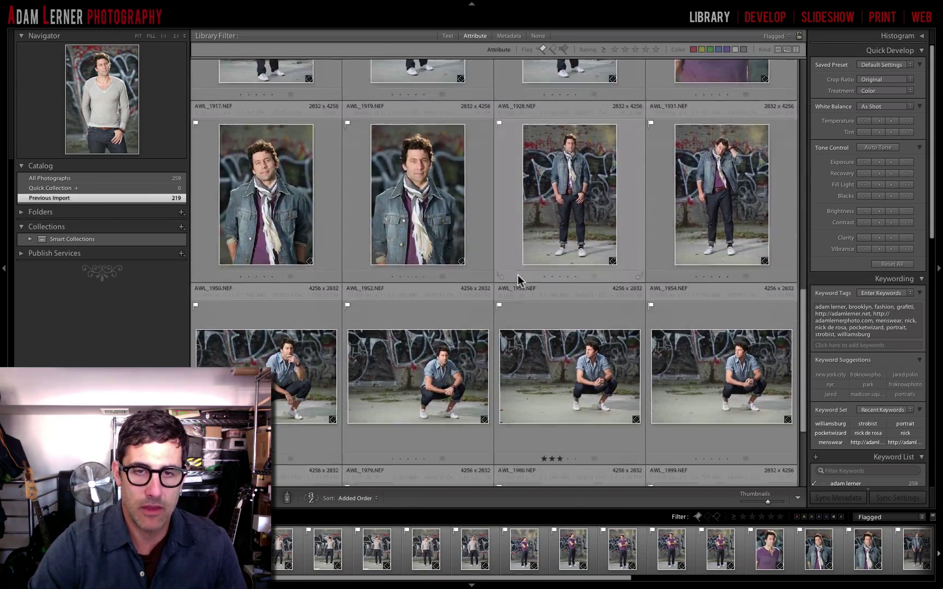
scroll(518, 275, up, 12)
scroll(517, 275, down, 5)
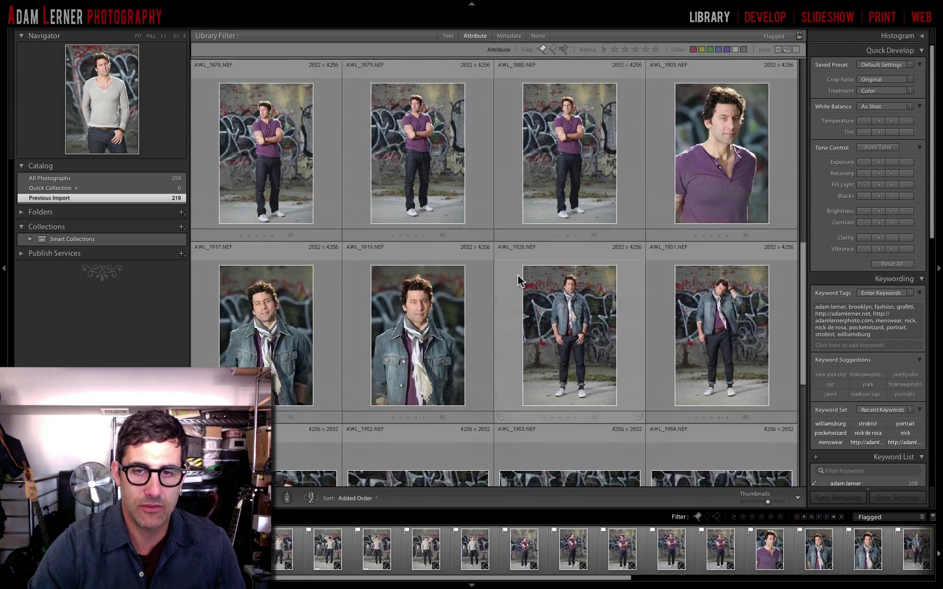
scroll(518, 275, up, 5)
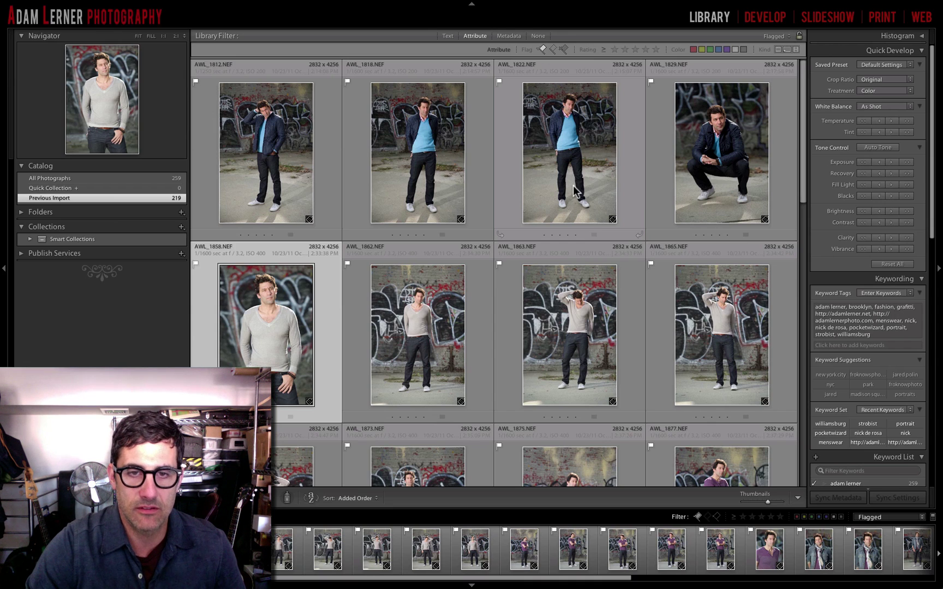
scroll(570, 186, down, 1)
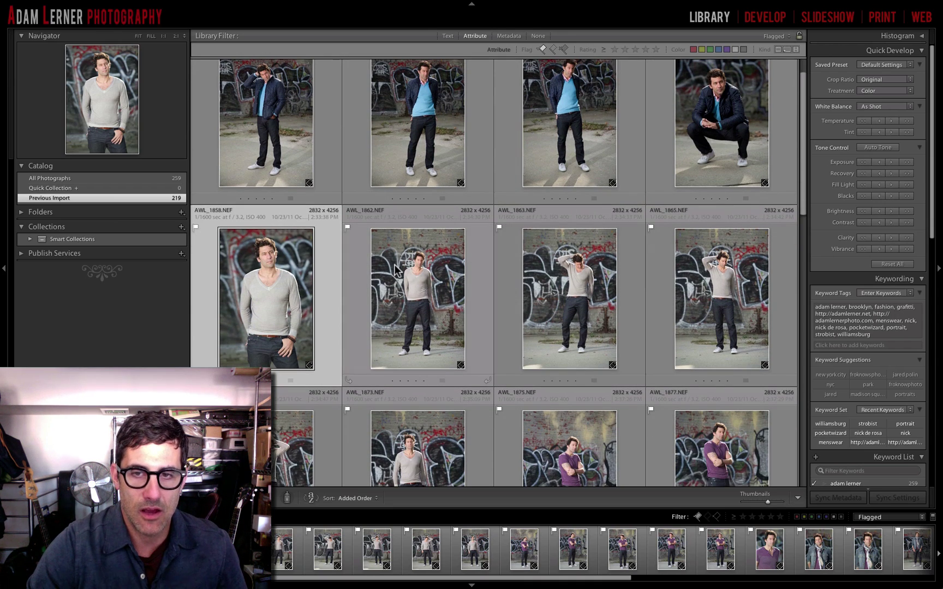
scroll(668, 280, down, 3)
scroll(668, 281, down, 10)
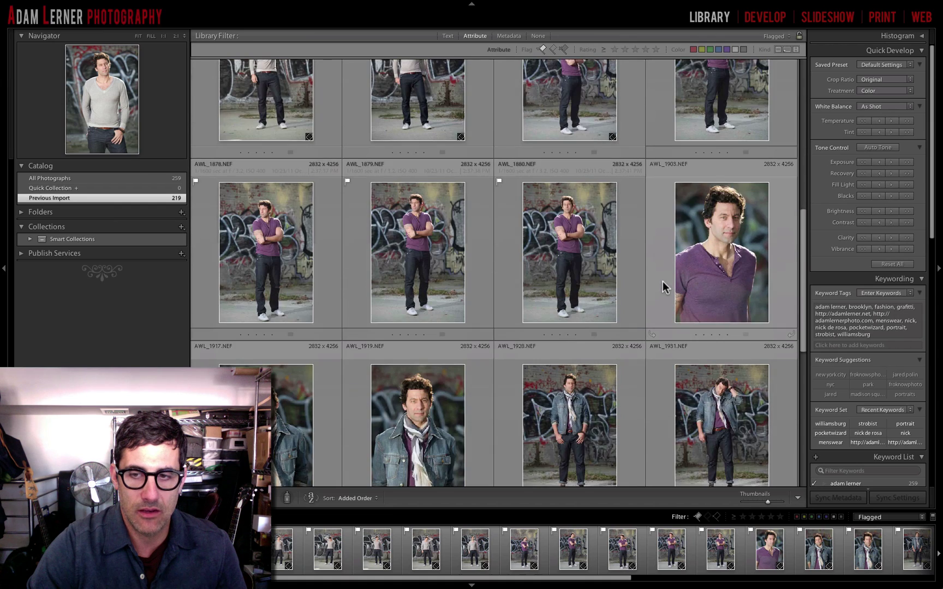
scroll(661, 280, down, 1)
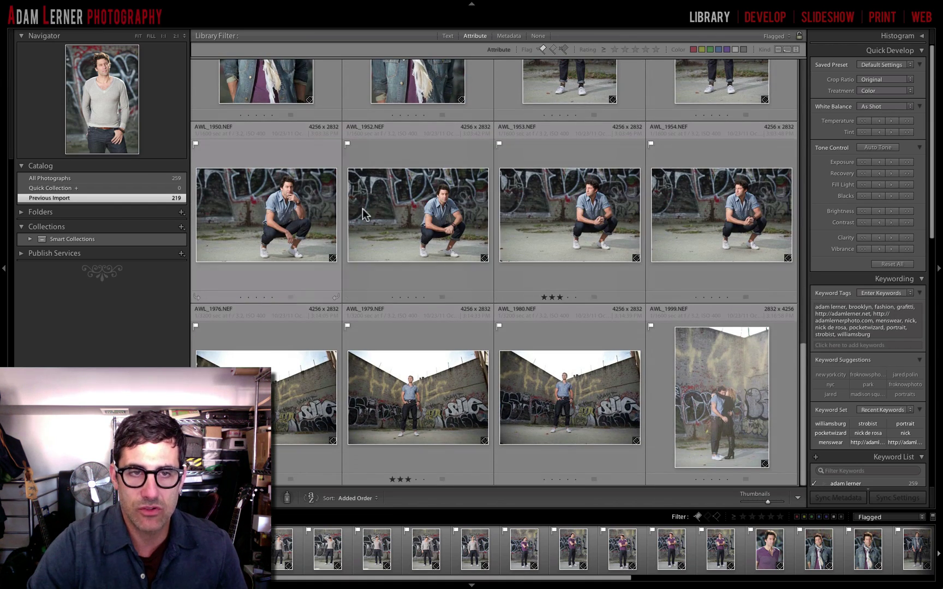
Open the crouching portrait AWL_1953.NEF in the single-photo view and cycle its info overlay through date, size and exposure details.
double_click(735, 212)
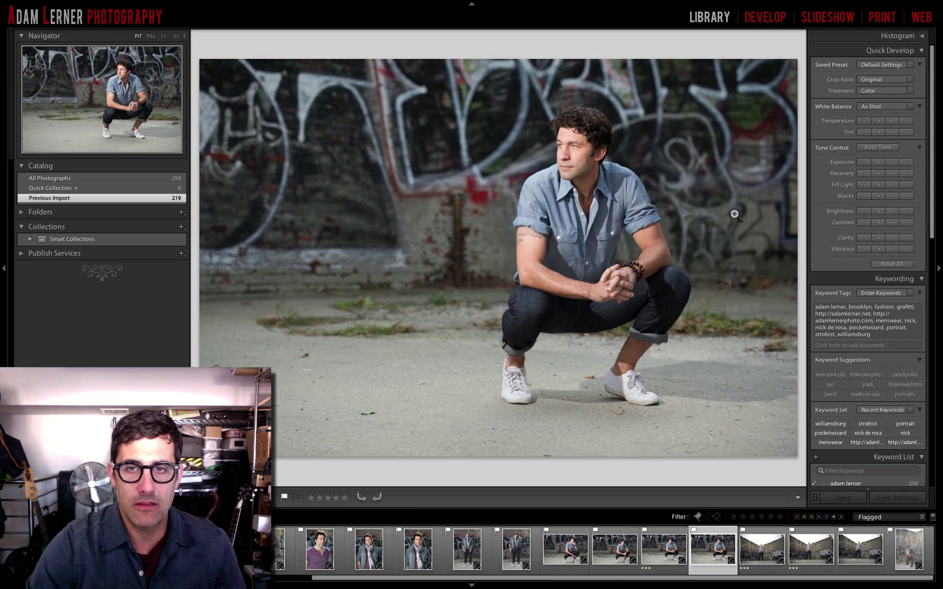
key(Left)
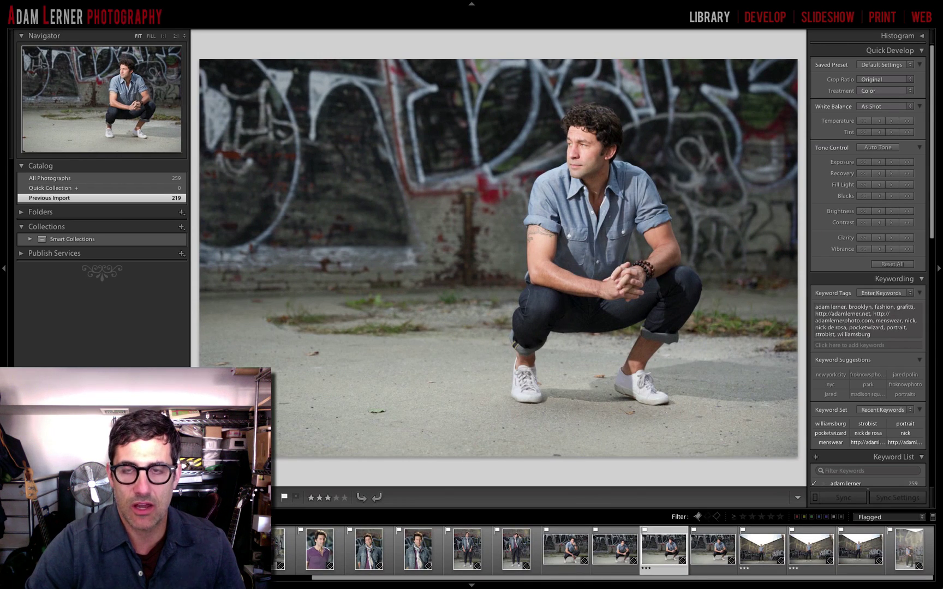
key(i)
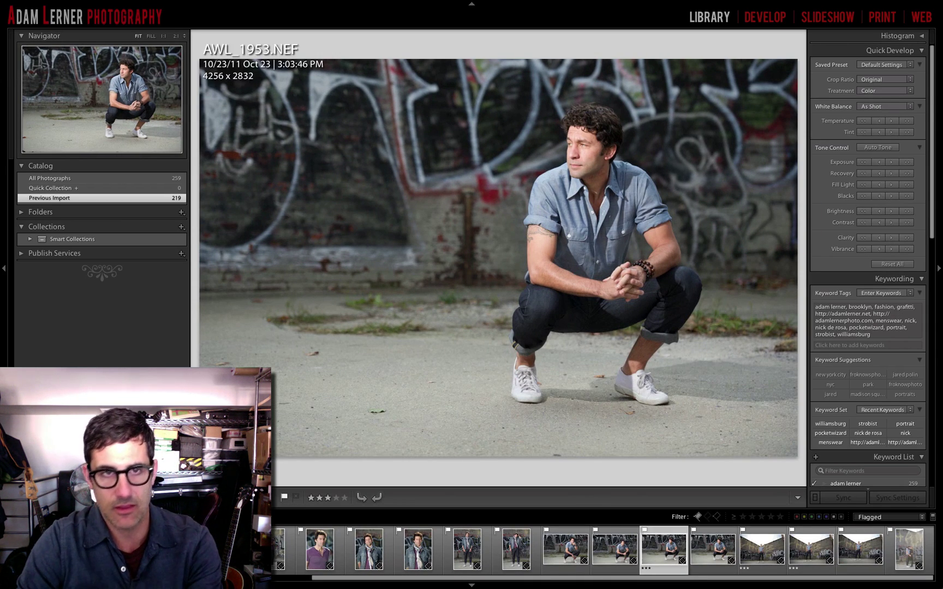
key(i)
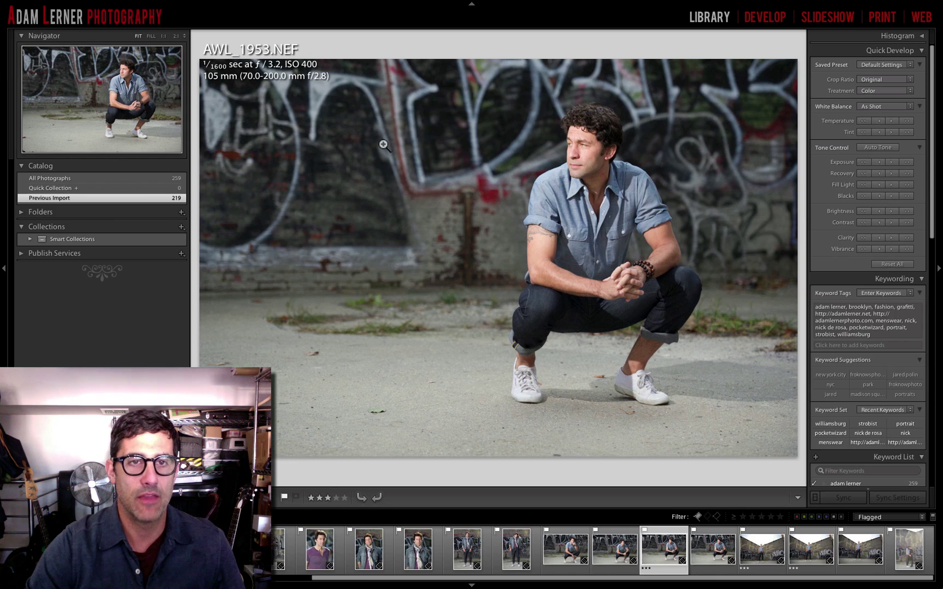
key(i)
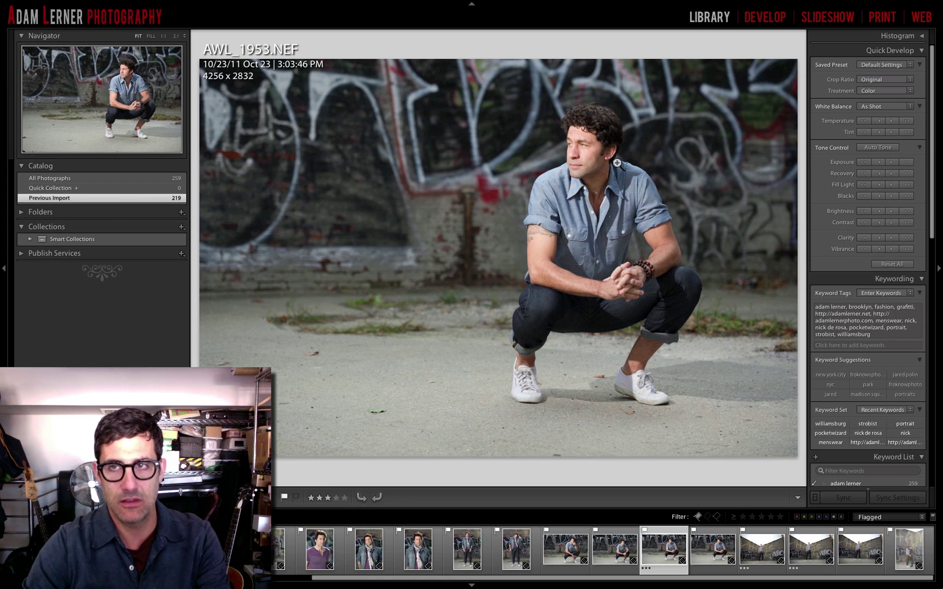
Bring AWL_1953.NEF into Develop and crop it slightly tighter, trimming its left and bottom edges at the original aspect ratio.
key(d)
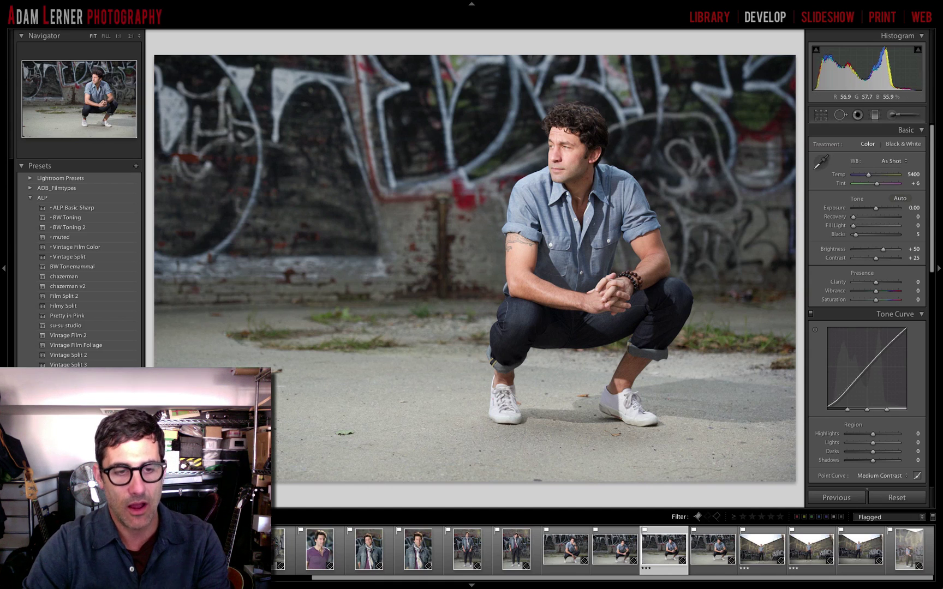
key(r)
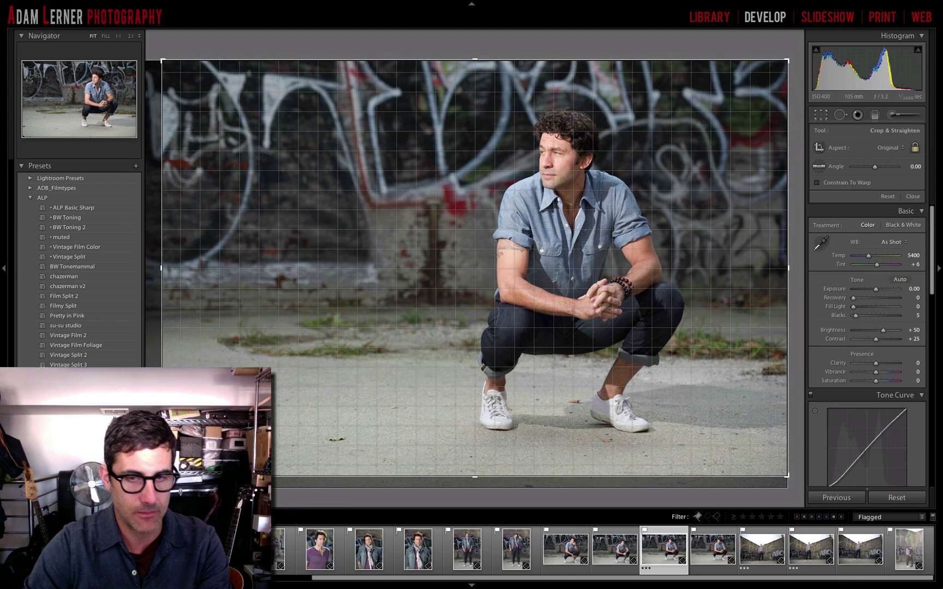
key(r)
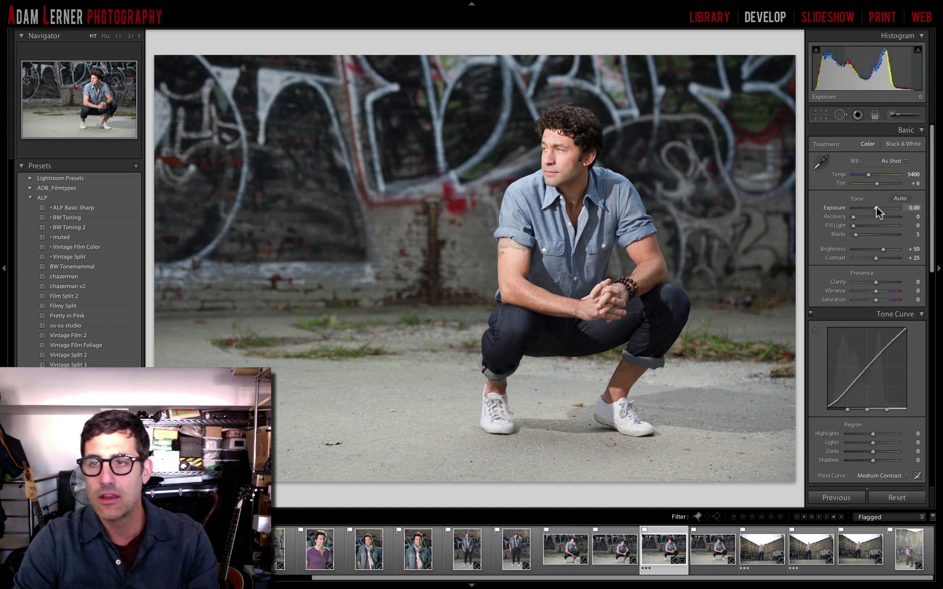
Adjust the basic settings using the clipping preview: Blacks 9, Contrast +46, Clarity +21 and Saturation −3.
key(alt)
alt+click(876, 208)
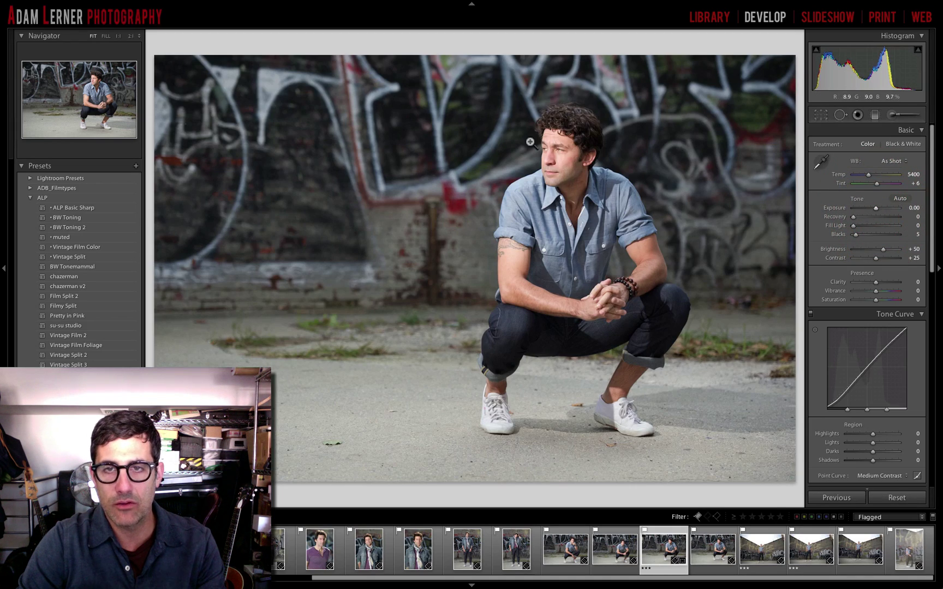
key(alt)
drag(855, 234, 881, 260)
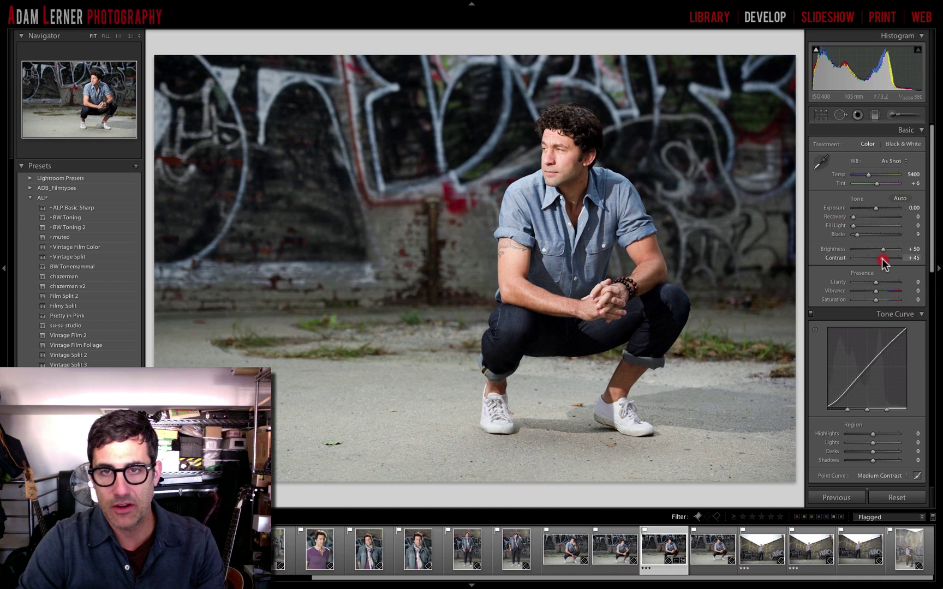
drag(884, 263, 880, 284)
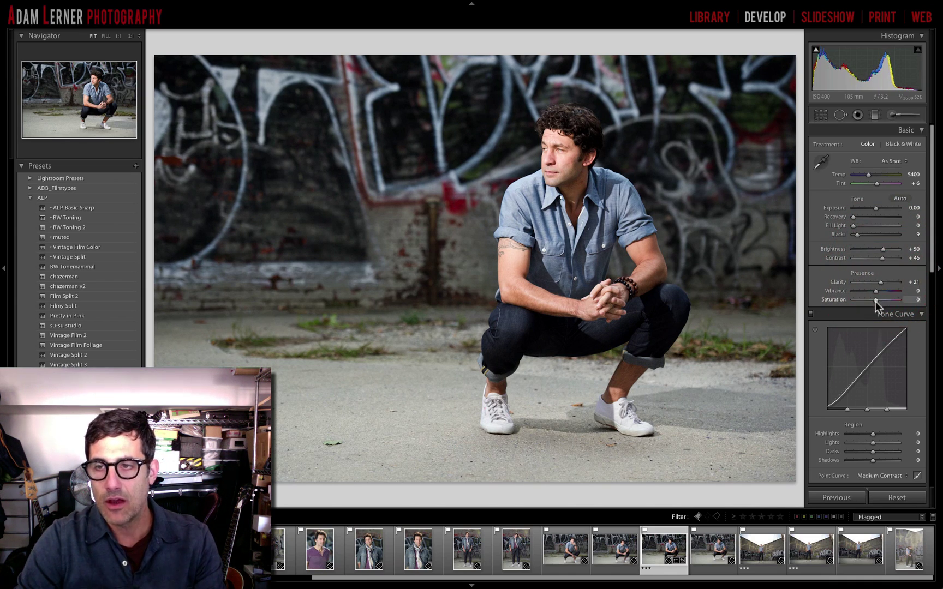
drag(875, 301, 875, 305)
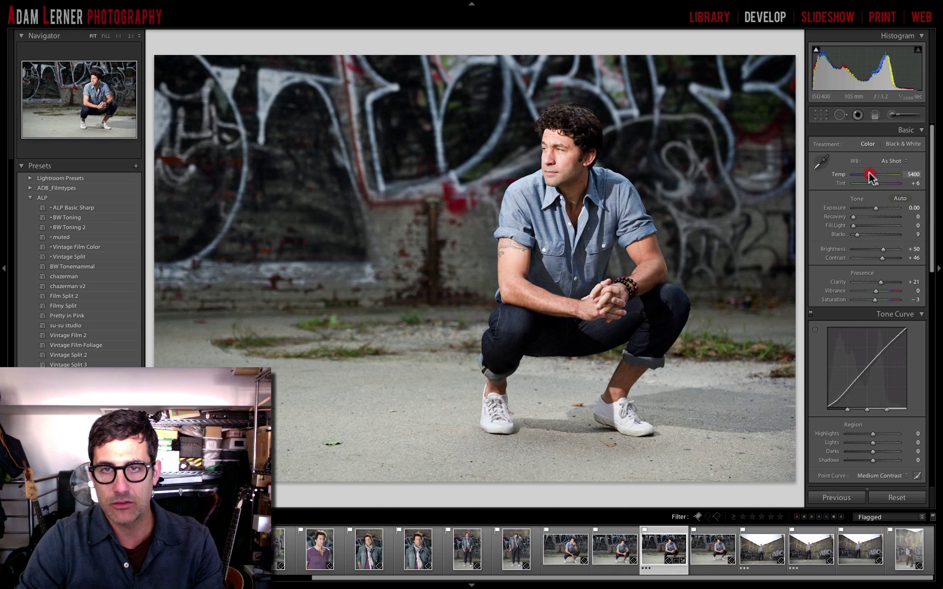
Aim the detail preview at the man's face and set the sharpening Amount to 63 and Masking to 81.
scroll(871, 177, down, 3)
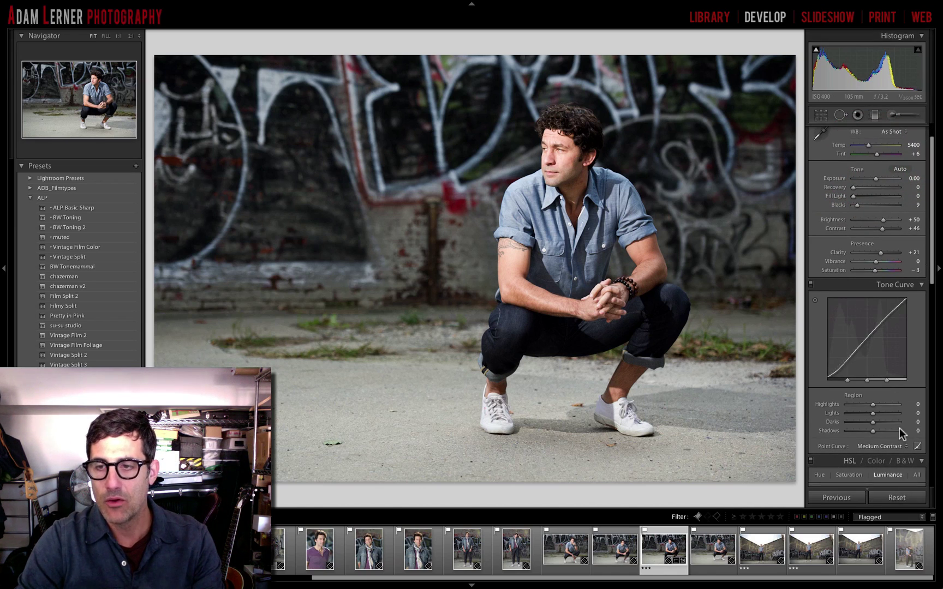
scroll(887, 458, down, 10)
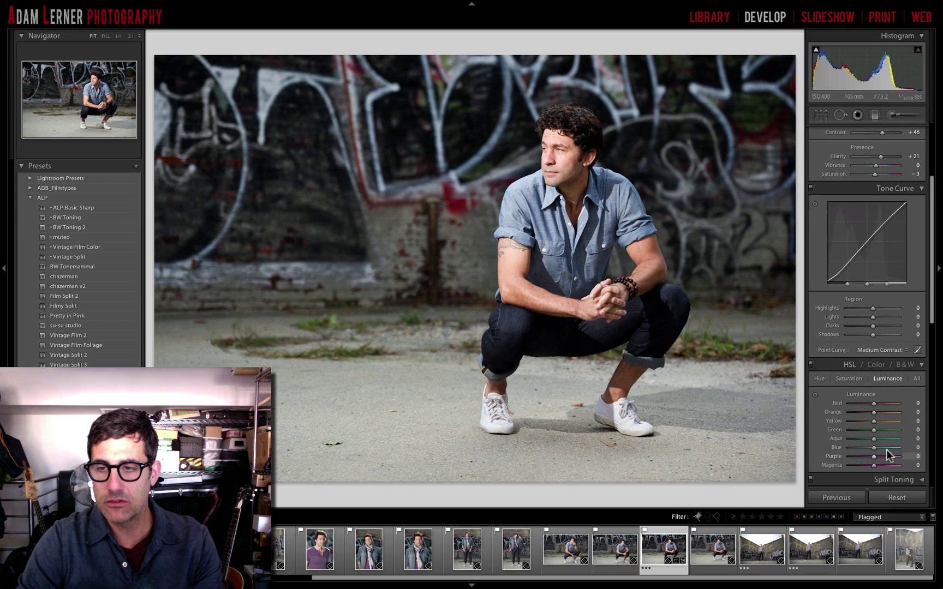
scroll(916, 428, down, 5)
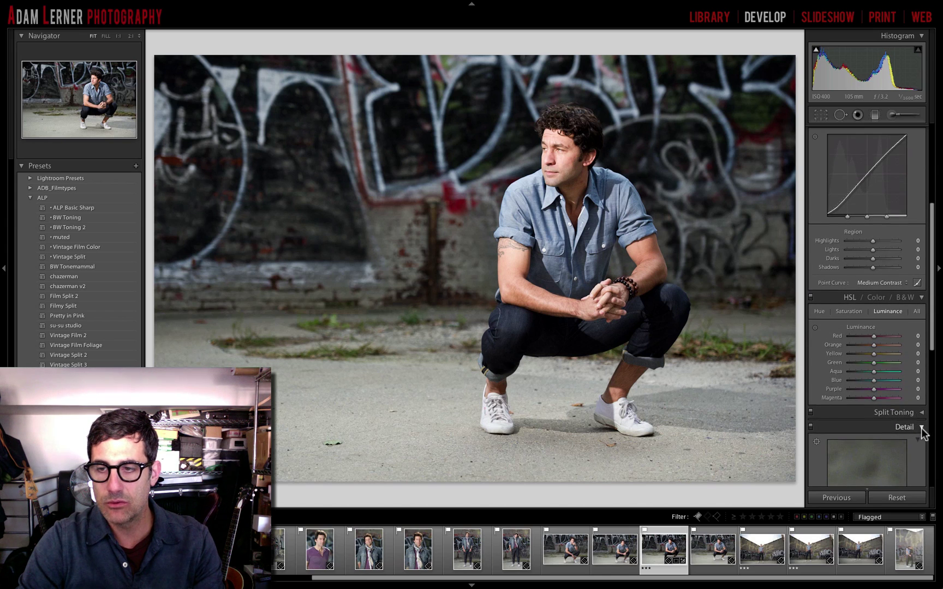
click(817, 359)
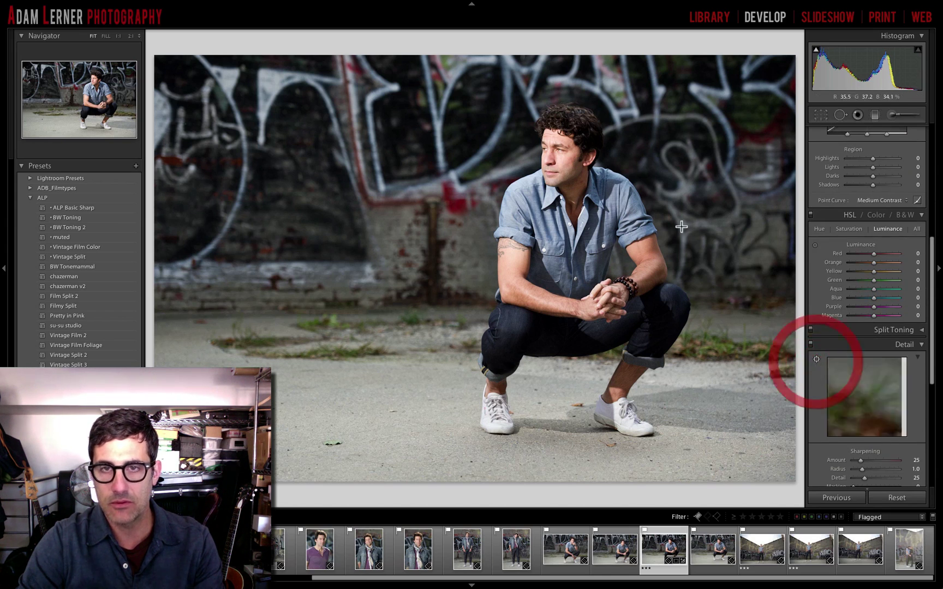
click(558, 148)
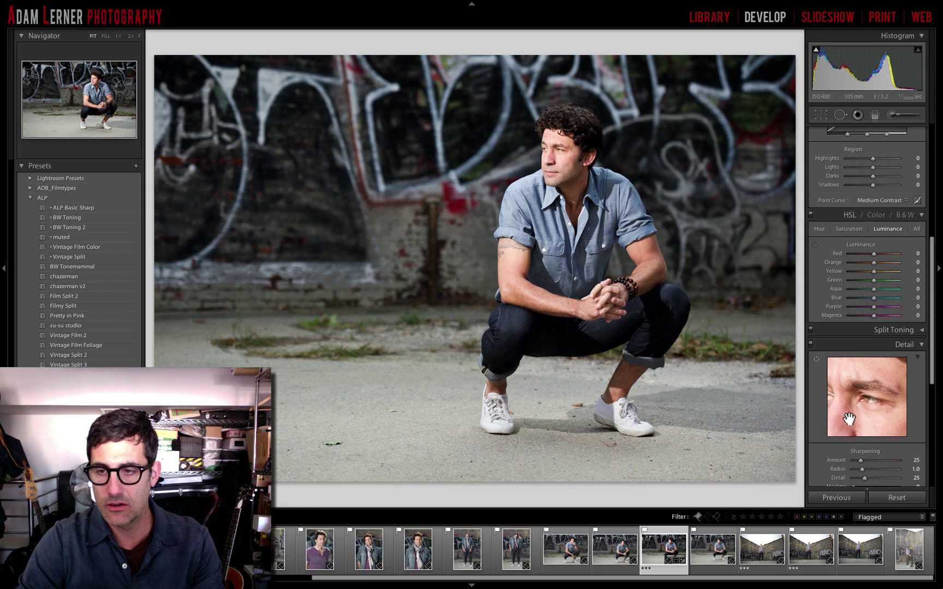
click(860, 461)
drag(860, 461, 891, 425)
scroll(864, 475, down, 2)
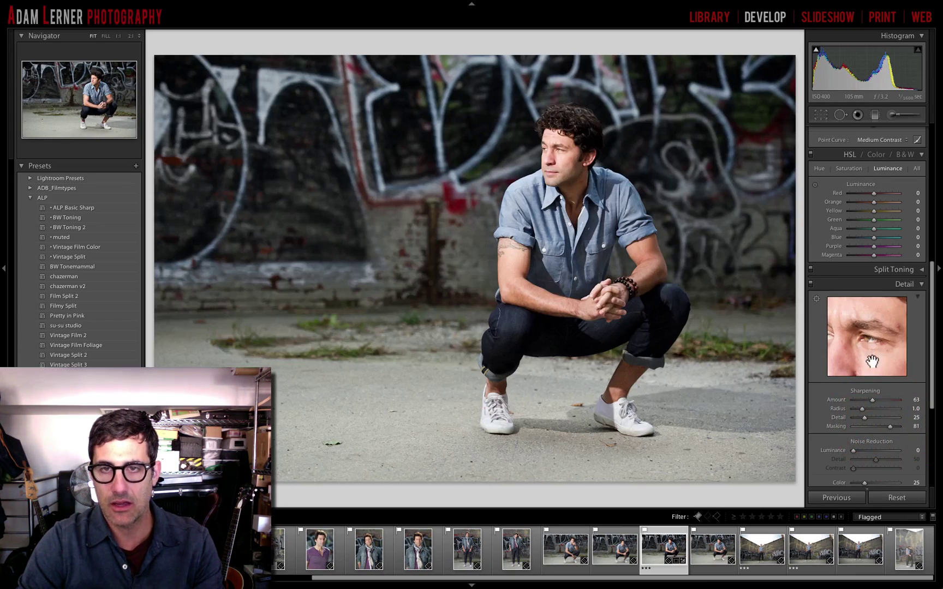
Add a subtle Highlight Priority post-crop vignette with an Amount of −6.
scroll(872, 365, up, 5)
scroll(869, 363, down, 10)
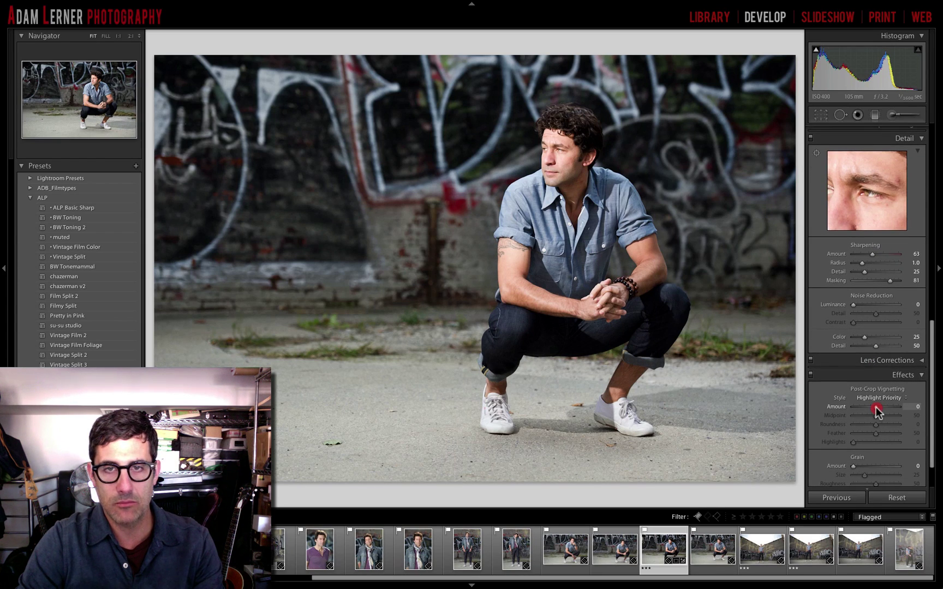
drag(876, 411, 875, 410)
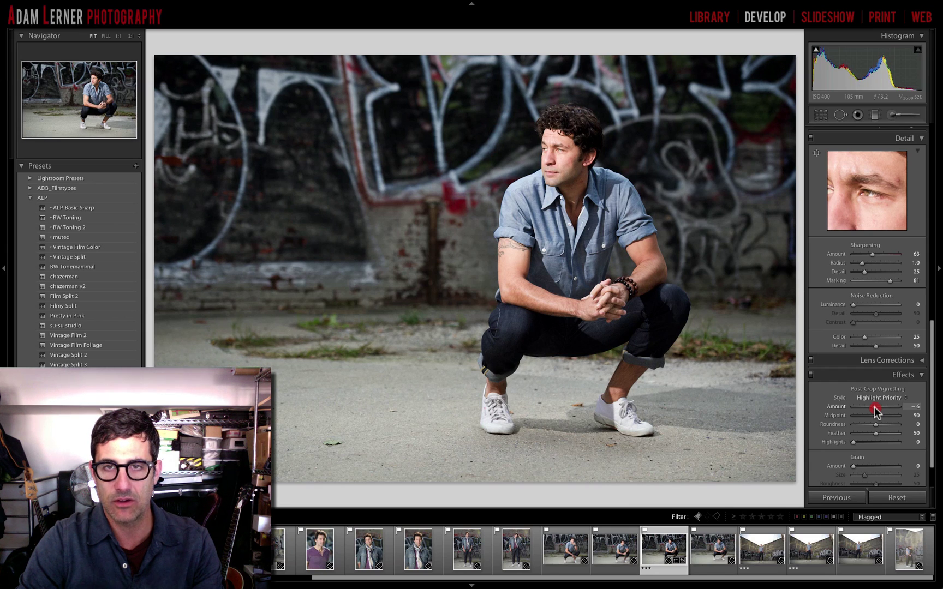
Set the Fill Light to 5 to lift the photo's shadows.
scroll(879, 327, up, 8)
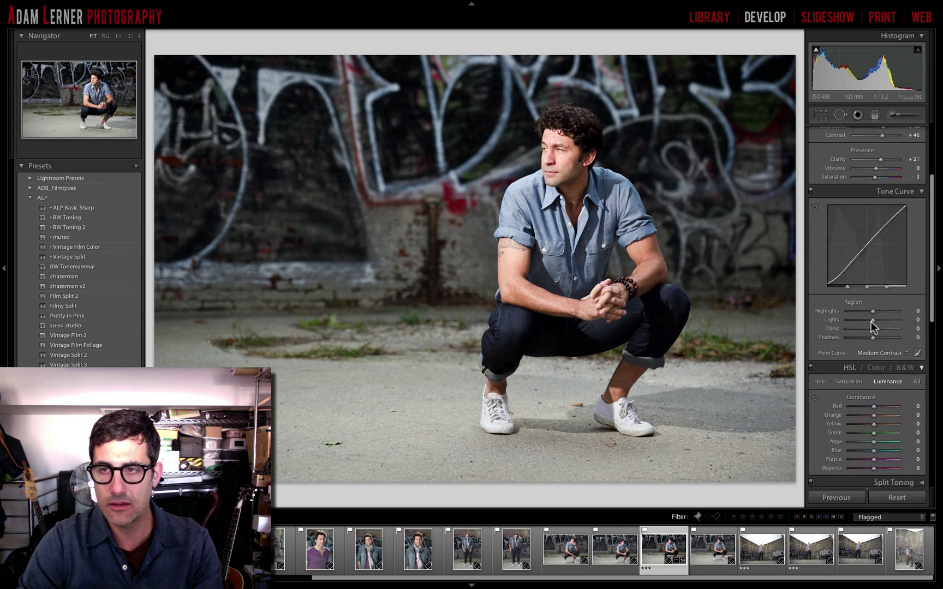
scroll(871, 322, up, 4)
drag(852, 224, 855, 228)
scroll(881, 262, down, 3)
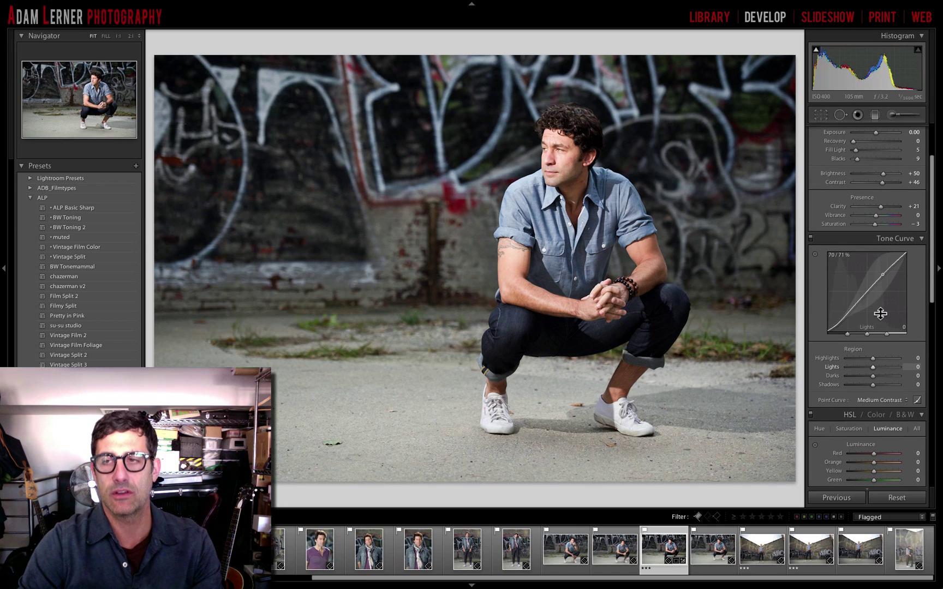
Create a develop preset named HSS Nick in the User Presets folder, including Clarity and all Color settings.
scroll(884, 301, up, 3)
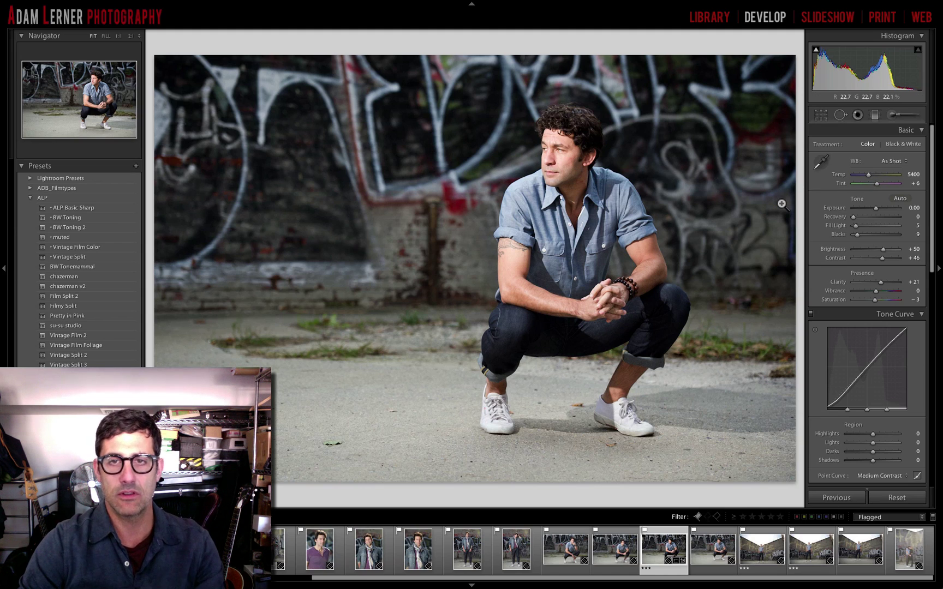
click(30, 197)
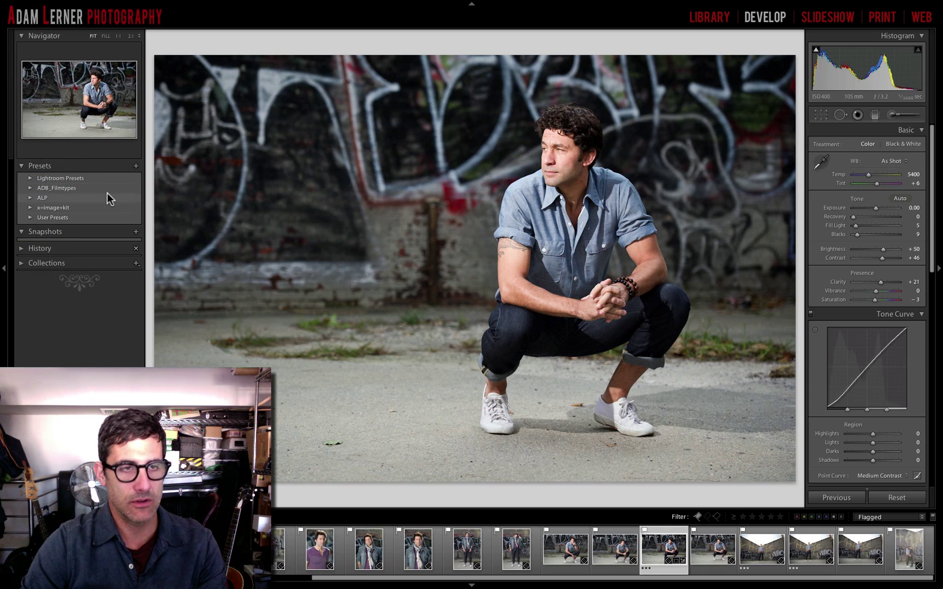
click(30, 197)
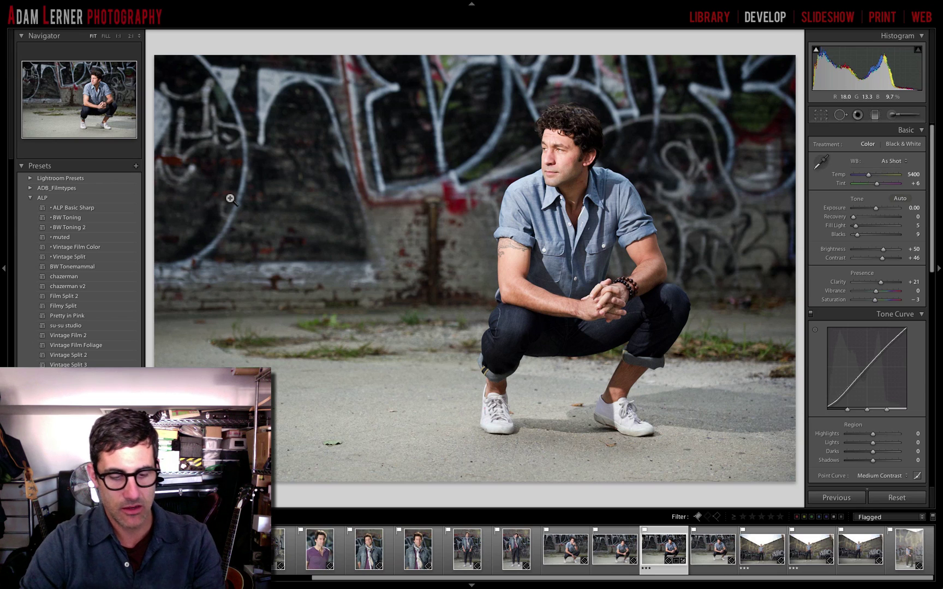
key(super+shift+n)
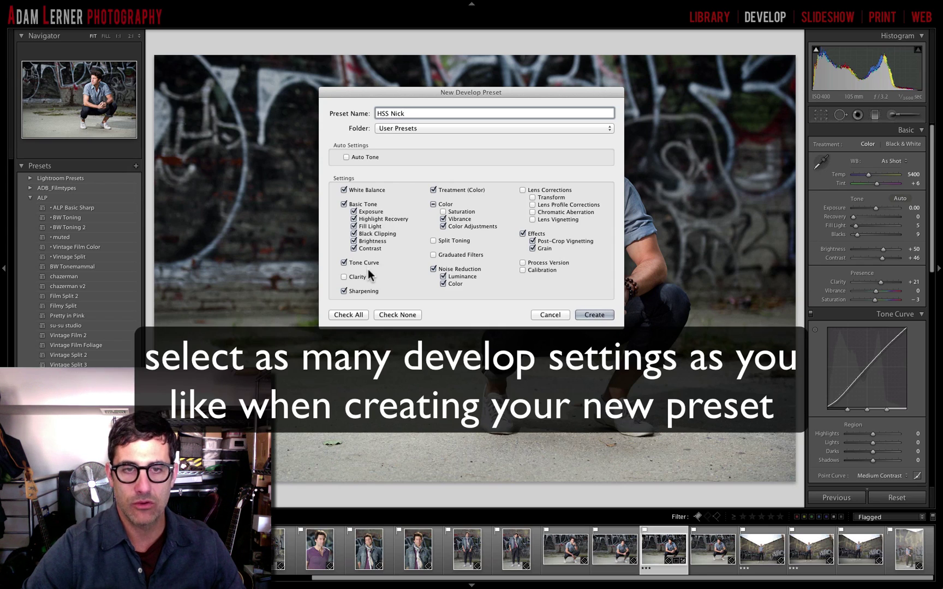
click(360, 277)
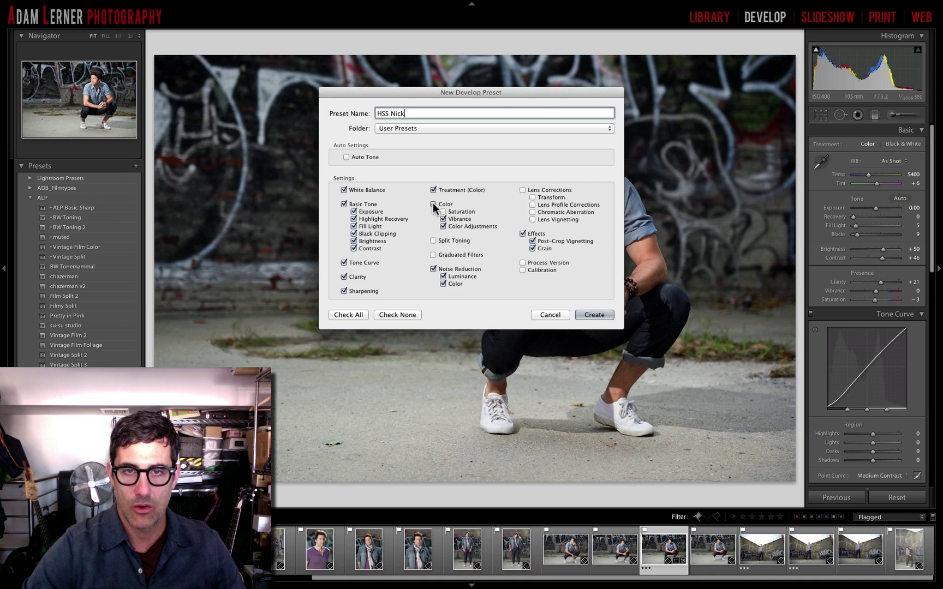
click(432, 204)
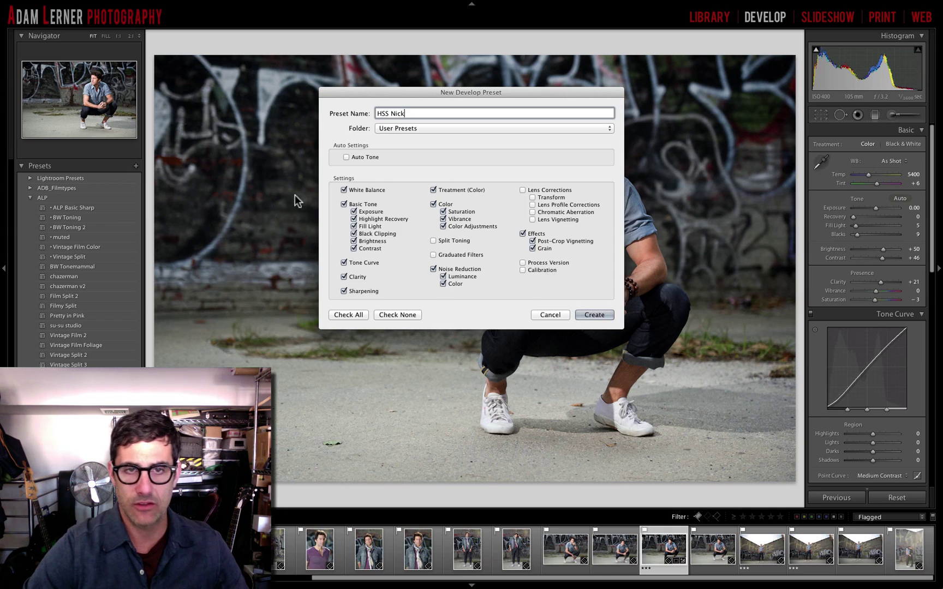
click(608, 317)
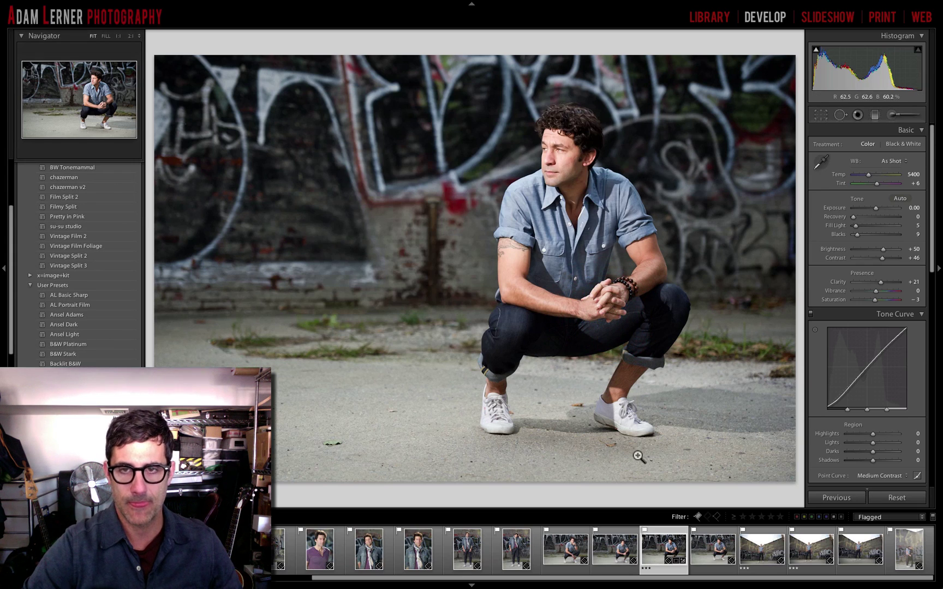
Reset the photo's develop settings and reapply a slight crop that trims its lower-left corner.
click(896, 498)
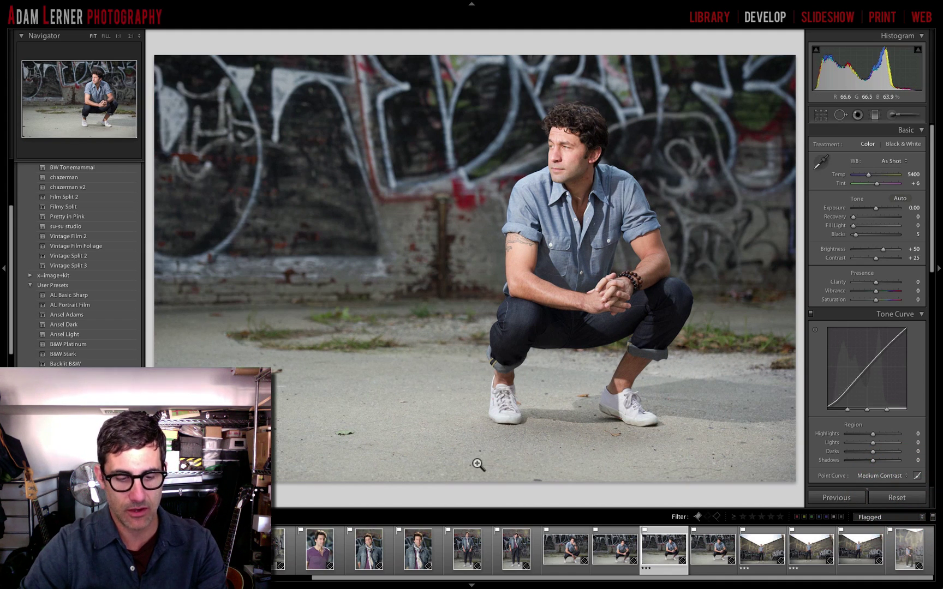
key(r)
mouse_move(153, 482)
mouse_down()
mouse_move(168, 471)
mouse_move(162, 476)
mouse_up()
key(Return)
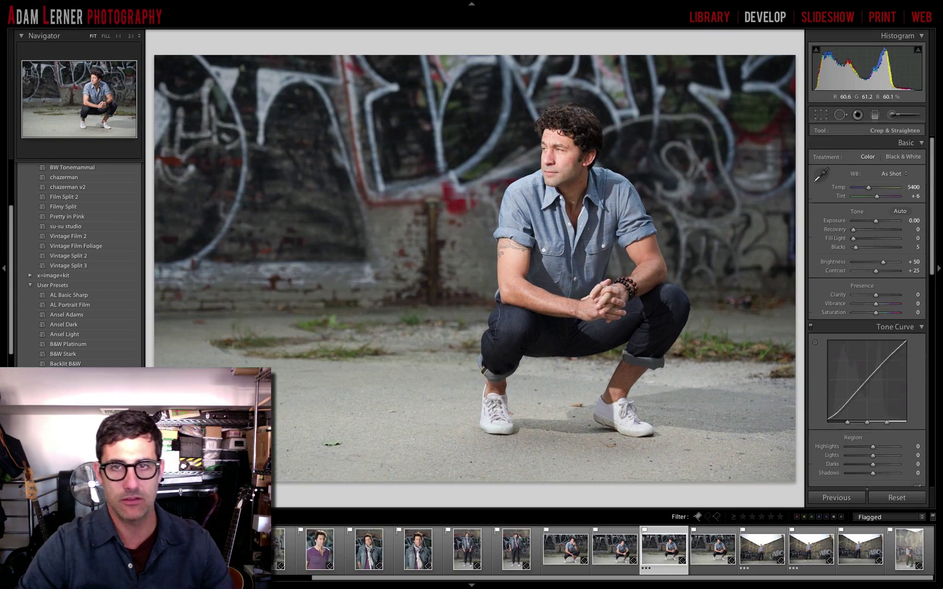
Apply the HSS Nick preset from User Presets to the crouching portrait.
scroll(80, 287, up, 2)
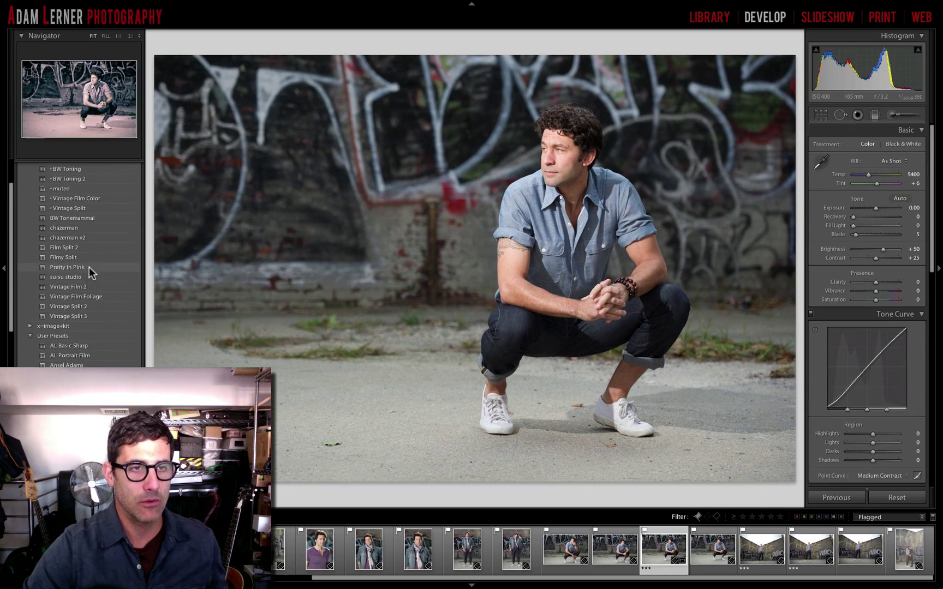
scroll(89, 267, down, 6)
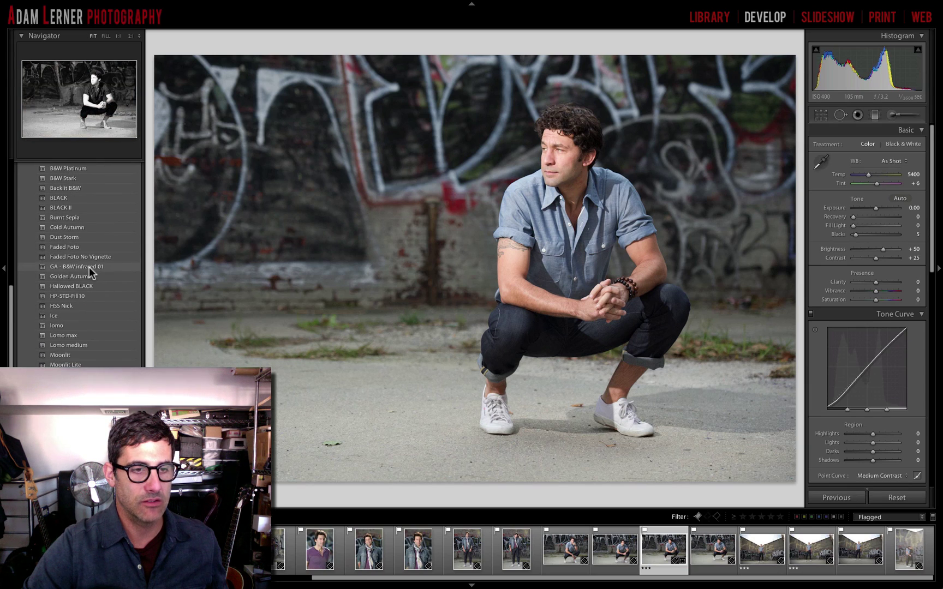
click(56, 305)
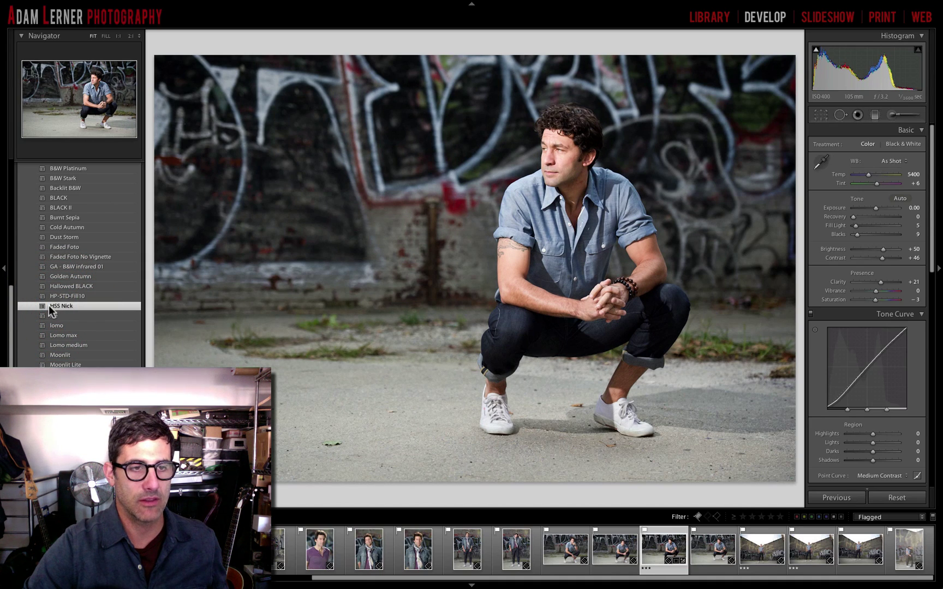
Move the HSS Nick preset from User Presets into the ALP preset folder.
scroll(49, 305, up, 5)
scroll(50, 305, up, 2)
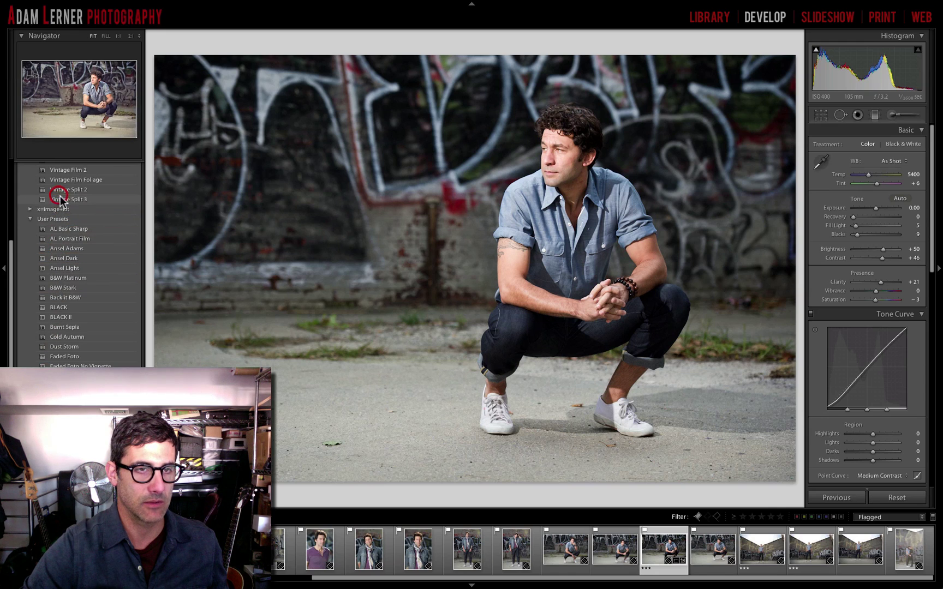
scroll(65, 198, up, 1)
scroll(82, 200, up, 8)
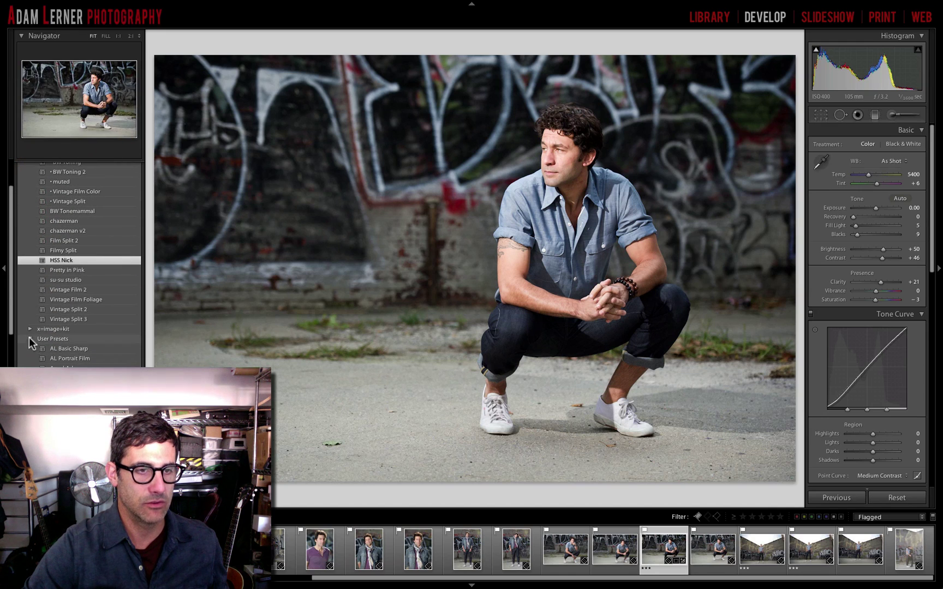
scroll(43, 328, up, 4)
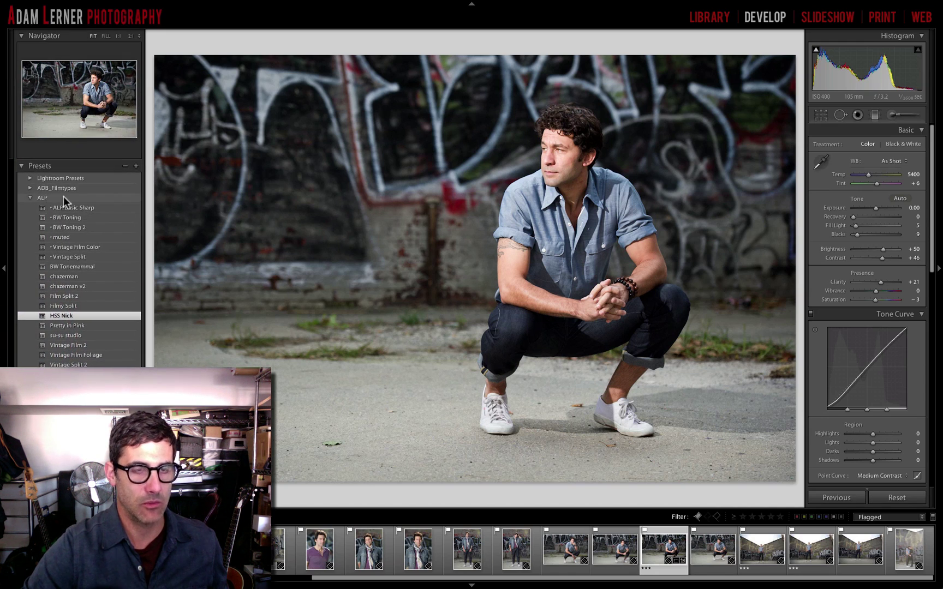
Apply HSS Nick to the crouching portrait facing the camera and synchronize its develop settings, without crop, to the preceding photo.
click(619, 546)
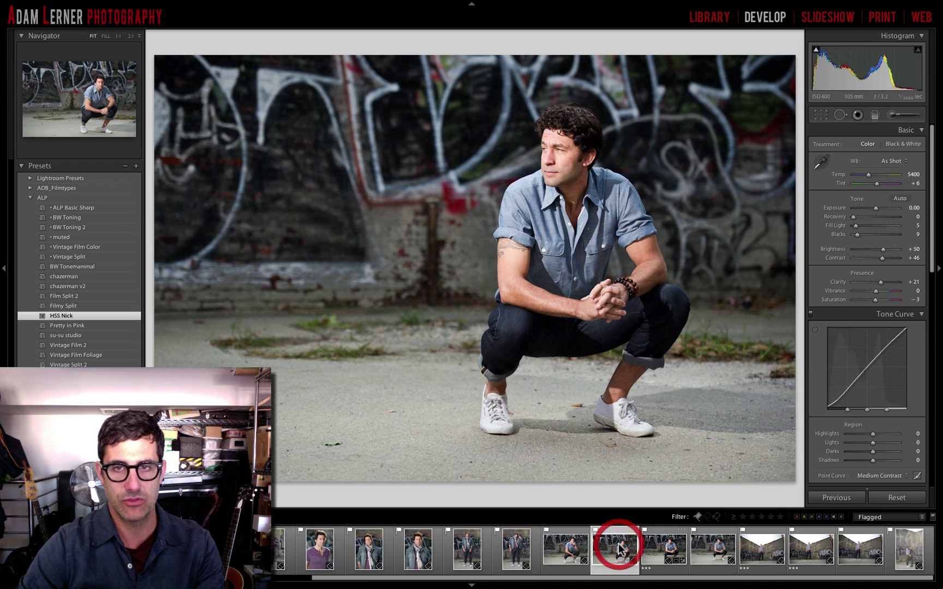
click(75, 314)
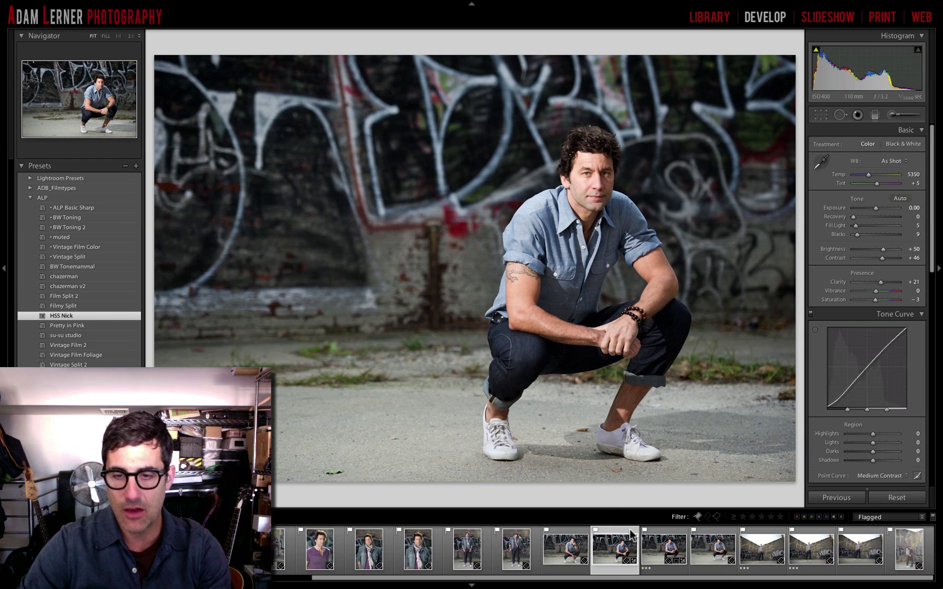
click(607, 549)
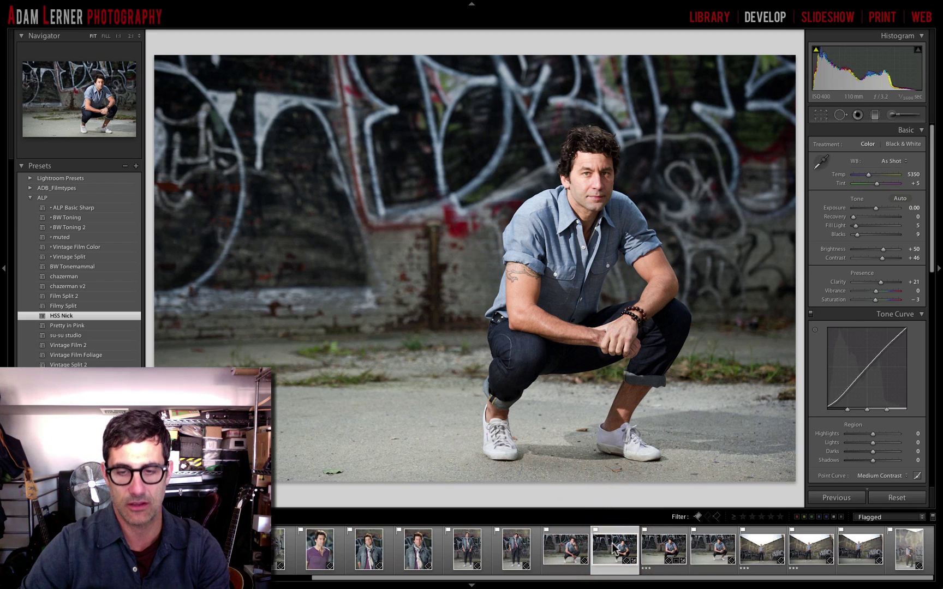
ctrl+click(568, 549)
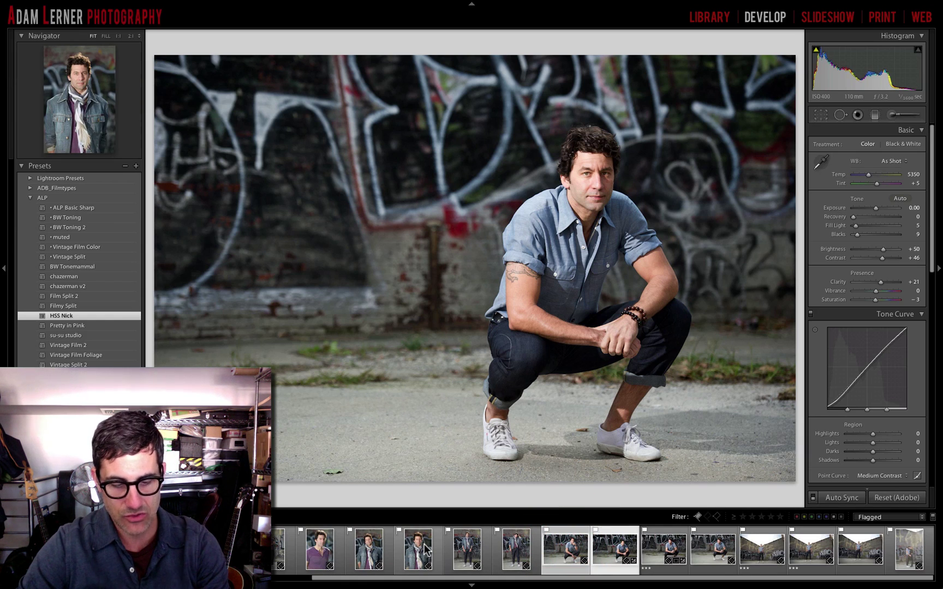
key(ctrl+shift+s)
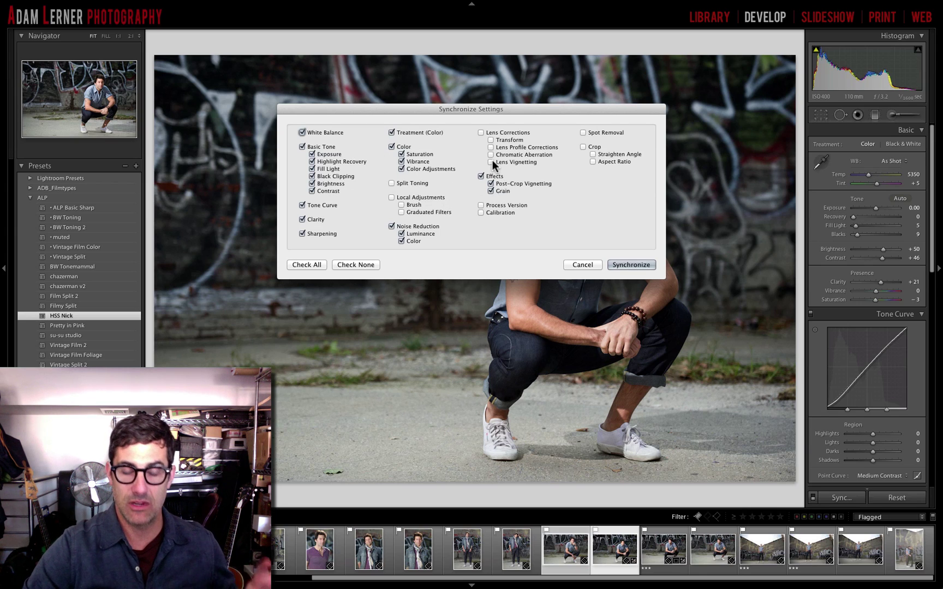
click(632, 265)
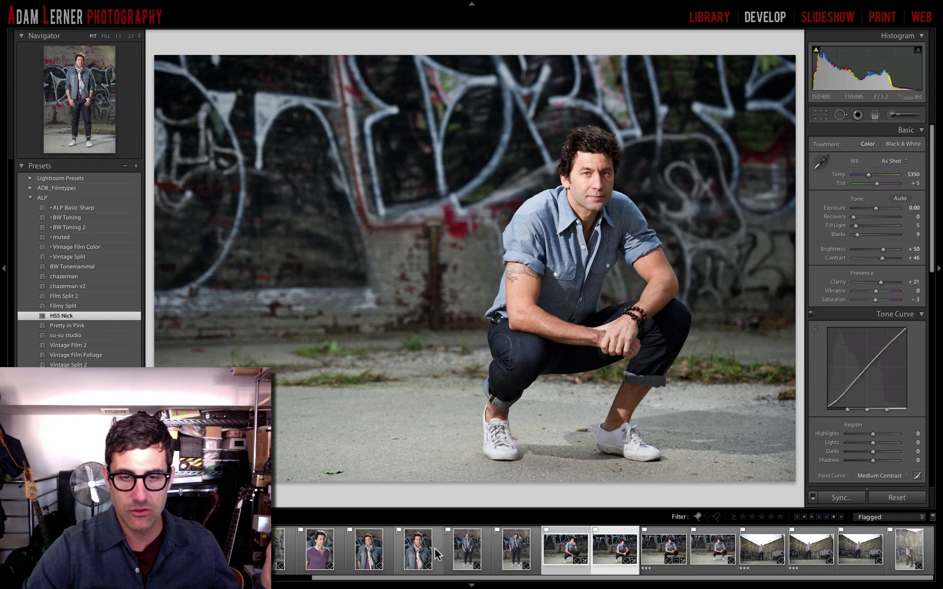
Apply the Vintage Film 2 preset to the closer denim-jacket portrait and HSS Nick to the denim-jacket portrait preceding it.
click(417, 549)
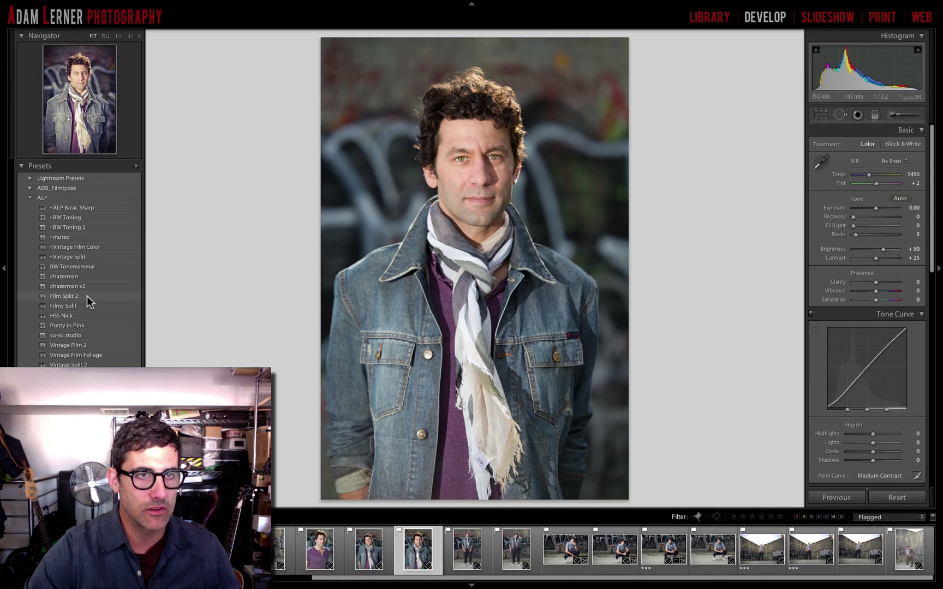
click(84, 343)
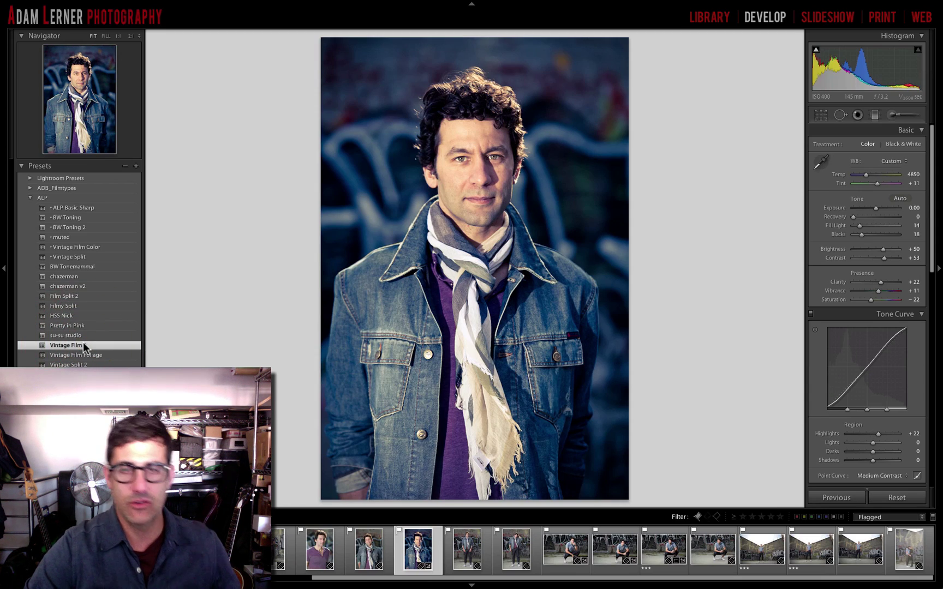
click(377, 546)
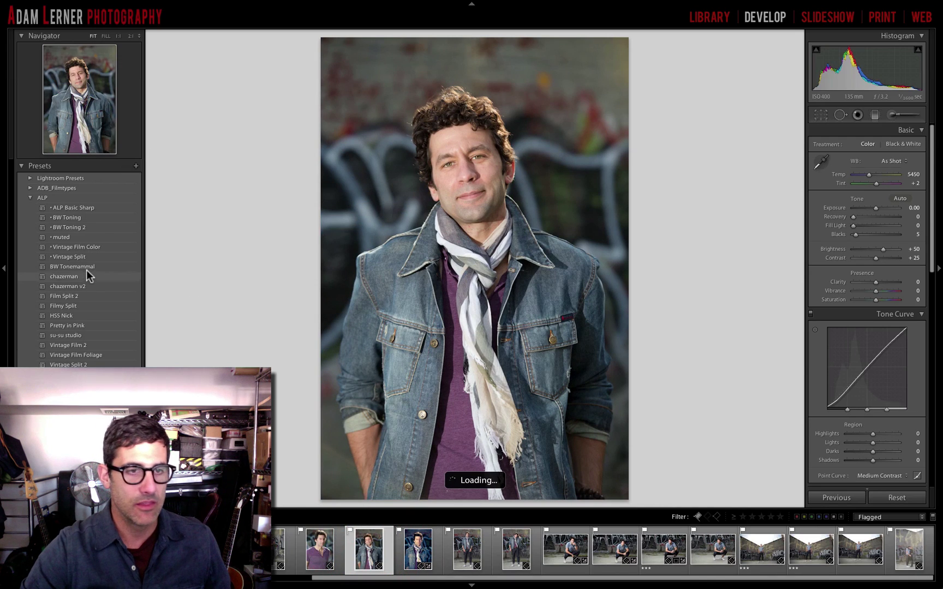
click(69, 314)
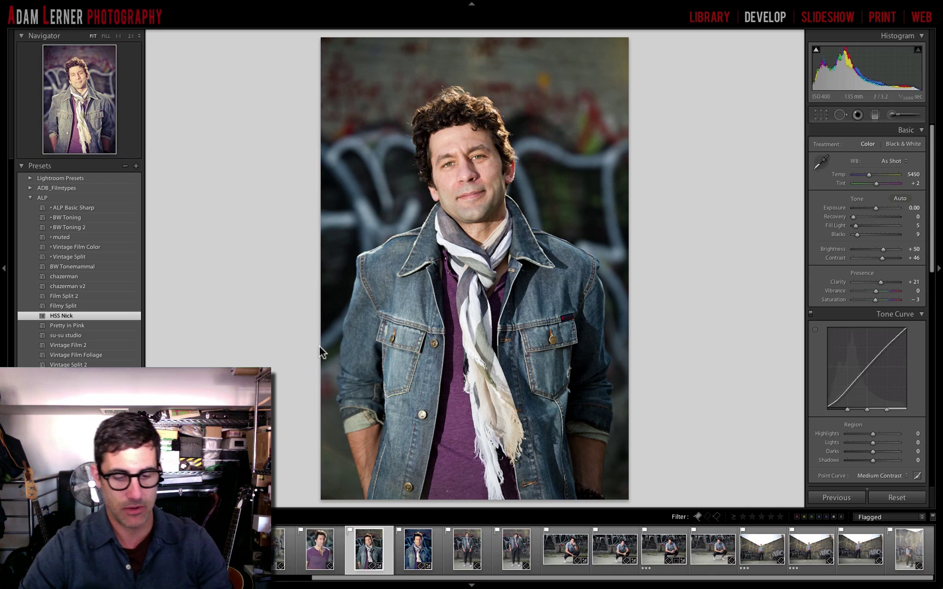
Examine the folder choices for a new develop preset, leaving without creating one.
key(ctrl+shift+n)
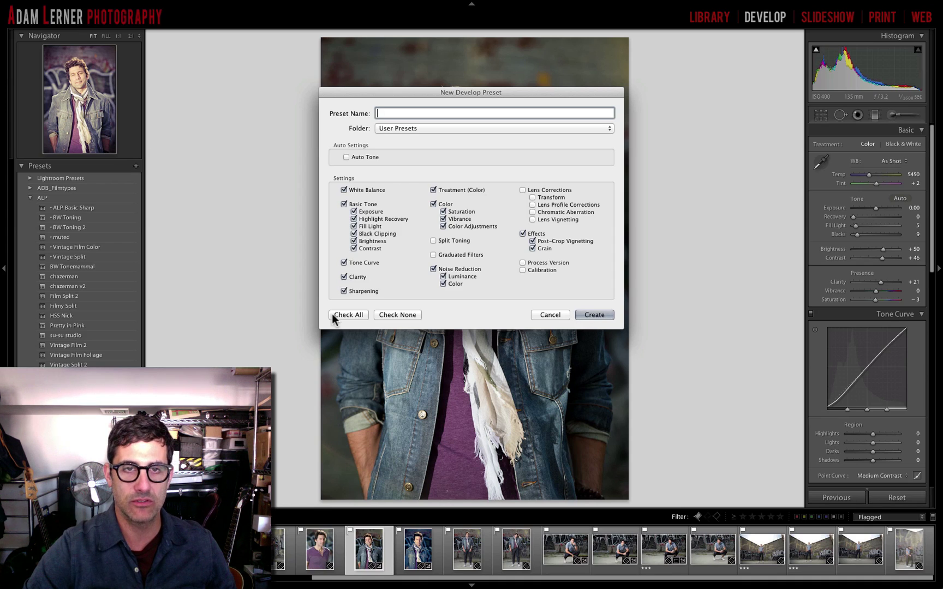
click(432, 129)
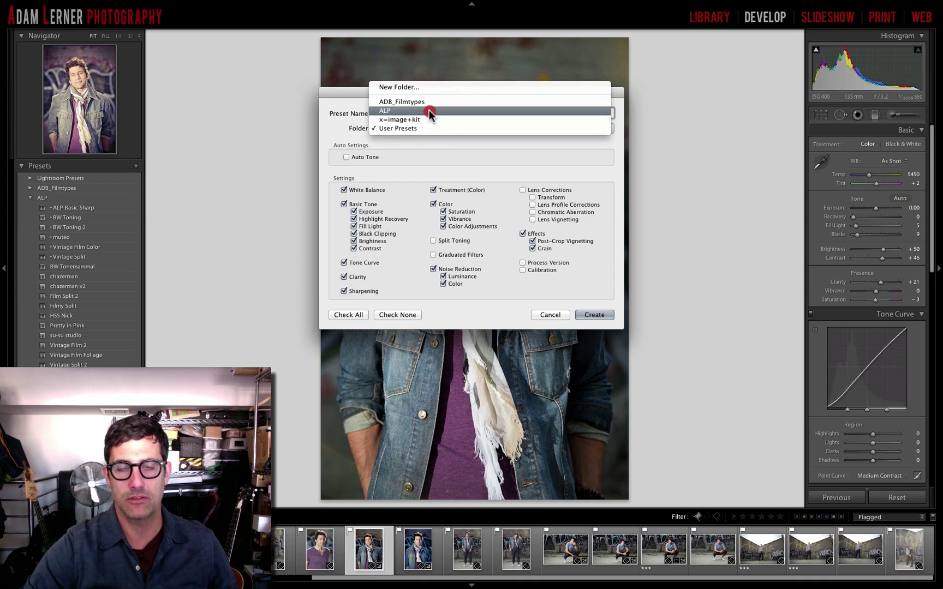
click(427, 128)
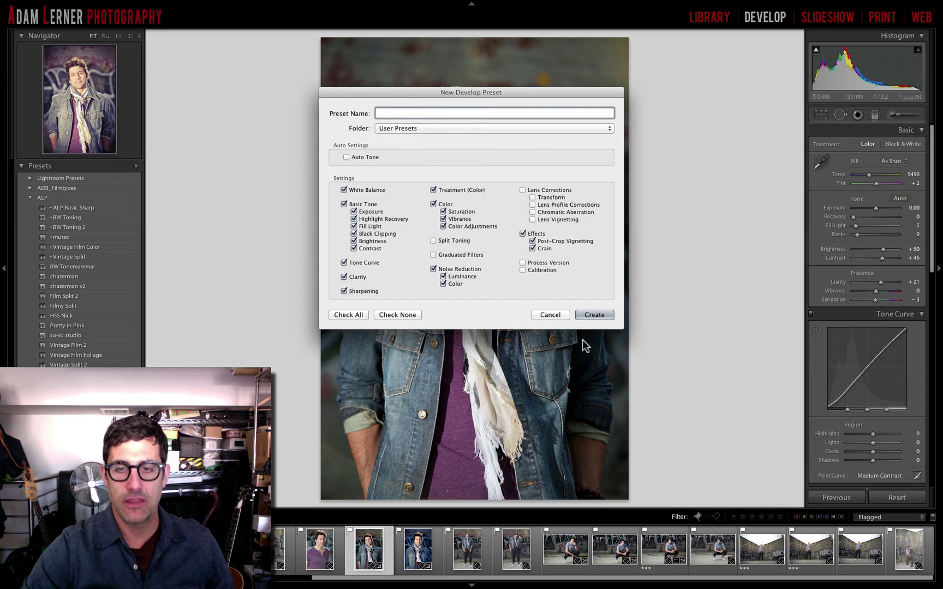
click(557, 313)
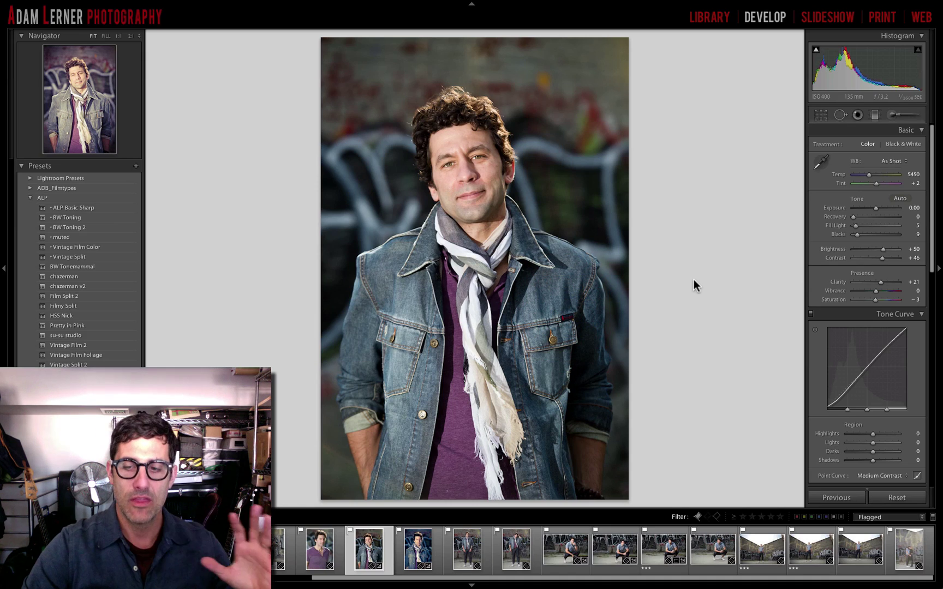